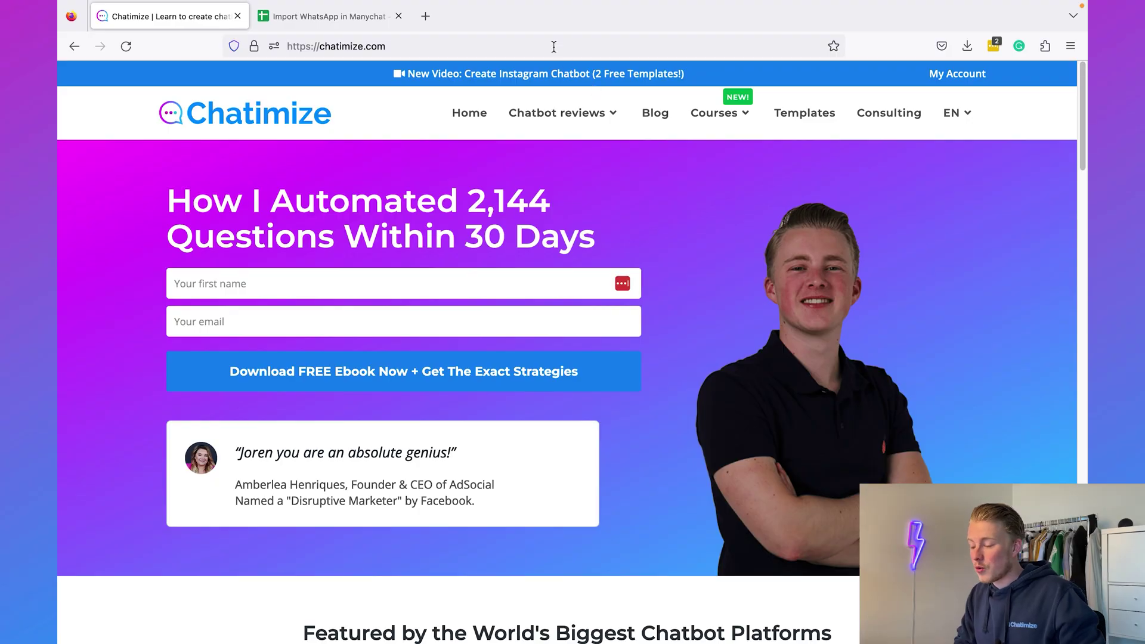
# - Open the web address chatimize.com/mc/ to reach the Manychat homepage
pyautogui.click(554, 46)
pyautogui.write('chatimize.com/mc/')
pyautogui.press('Return')
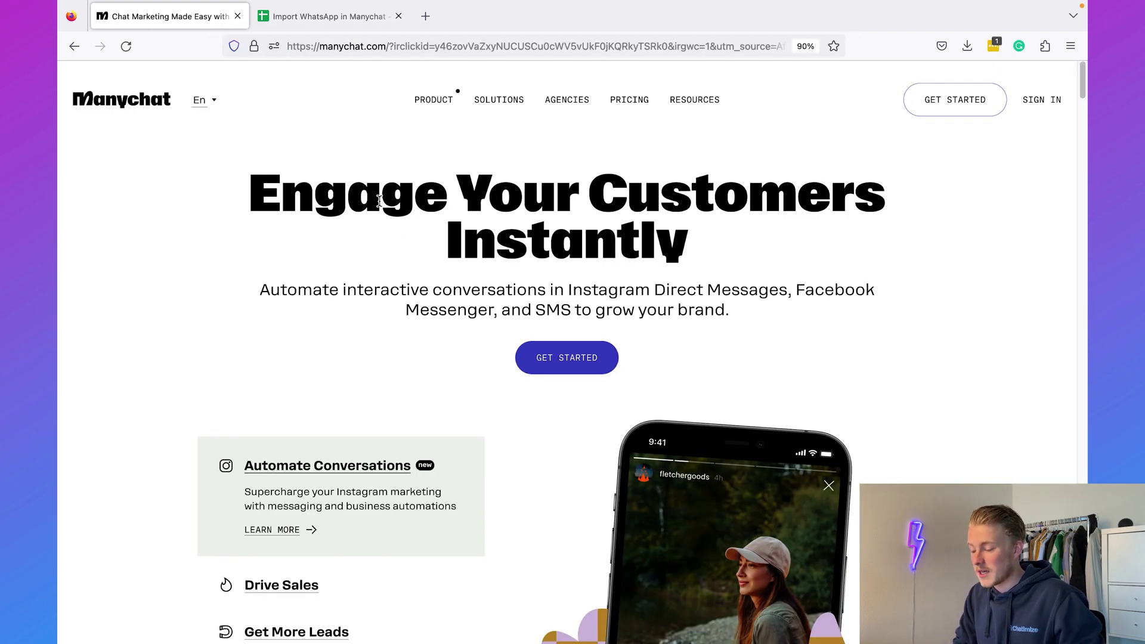
pyautogui.moveTo(282, 185); pyautogui.dragTo(865, 226)
pyautogui.click(865, 226)
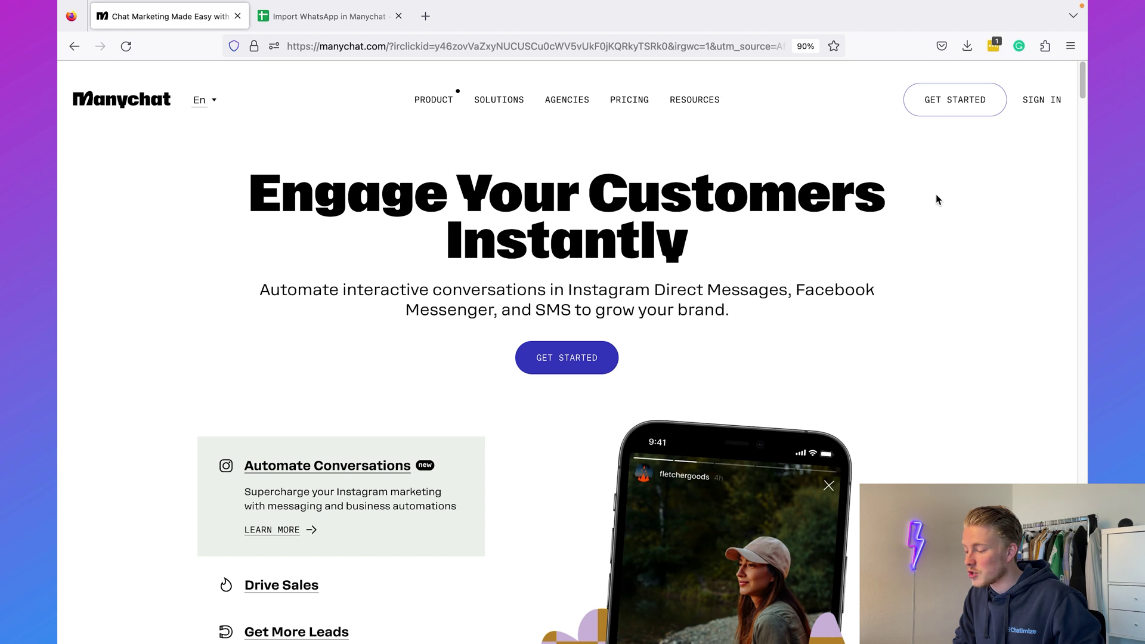
# - Go from the Manychat homepage to its sign-in page and sign in with Facebook
pyautogui.click(963, 111)
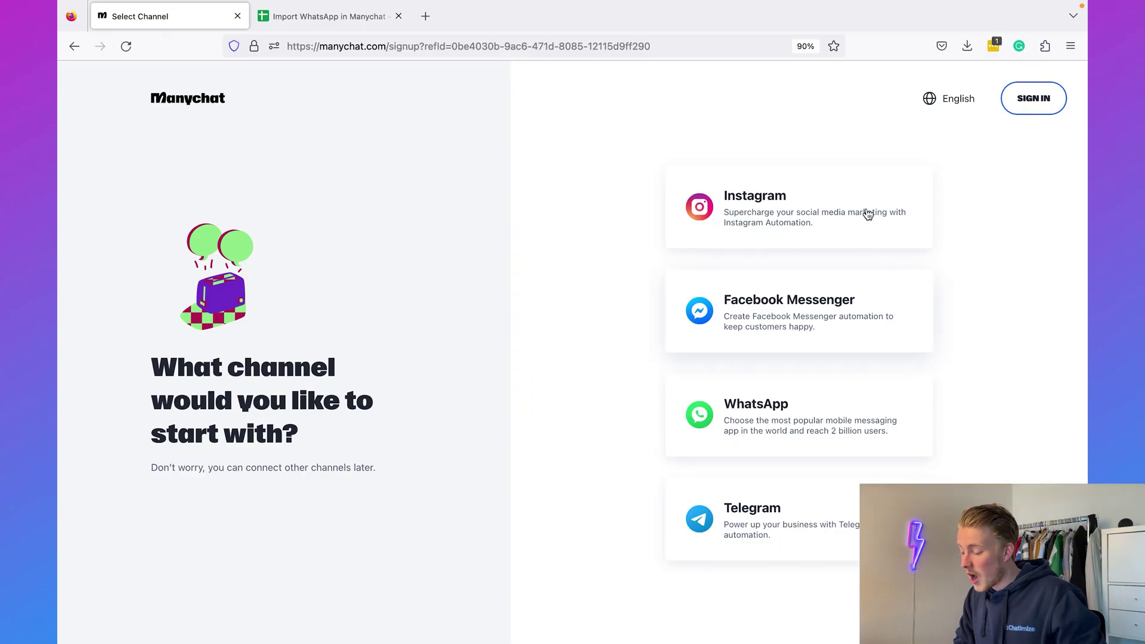
pyautogui.click(1036, 101)
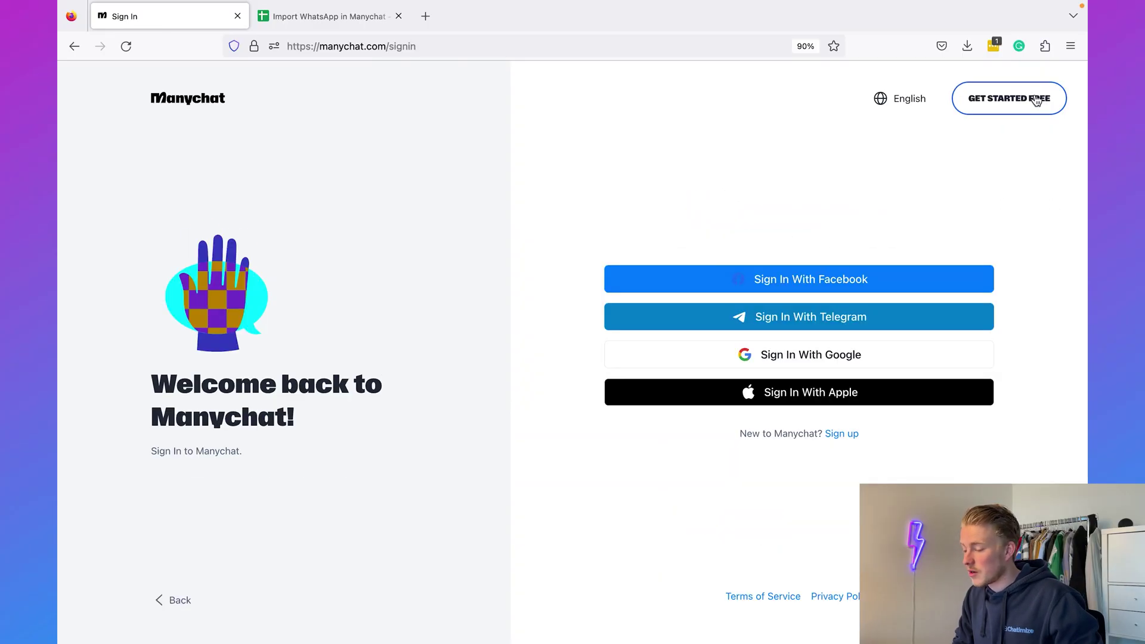
pyautogui.click(747, 275)
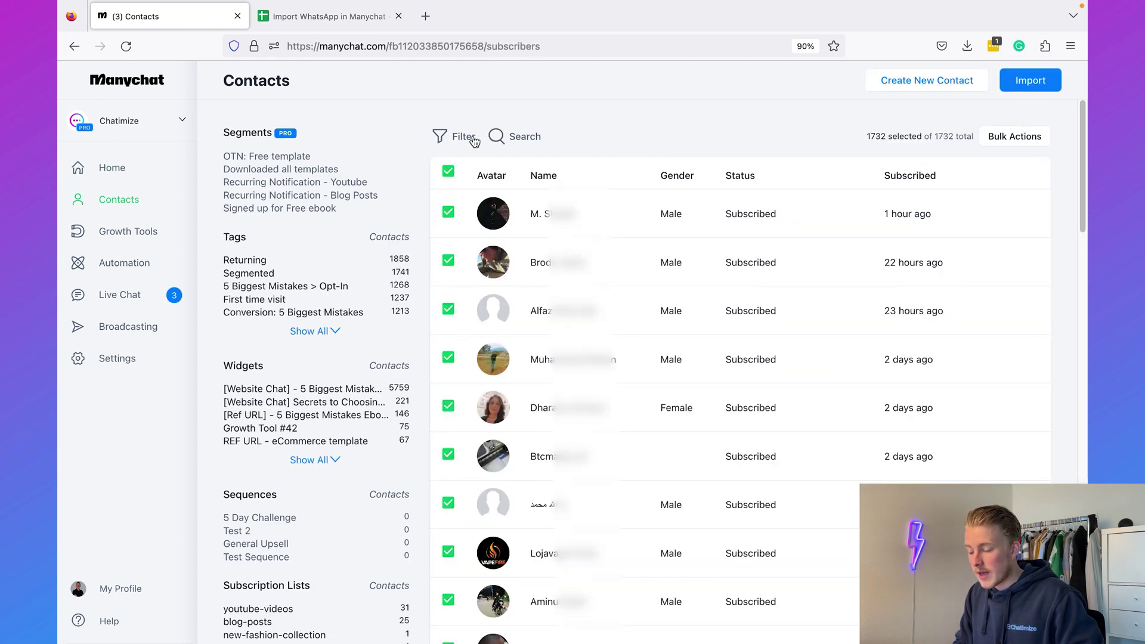
# - Filter the contacts by the Opted-in for WhatsApp condition and look through the matching contacts
pyautogui.click(440, 138)
pyautogui.click(538, 174)
pyautogui.write('opted-in for wh')
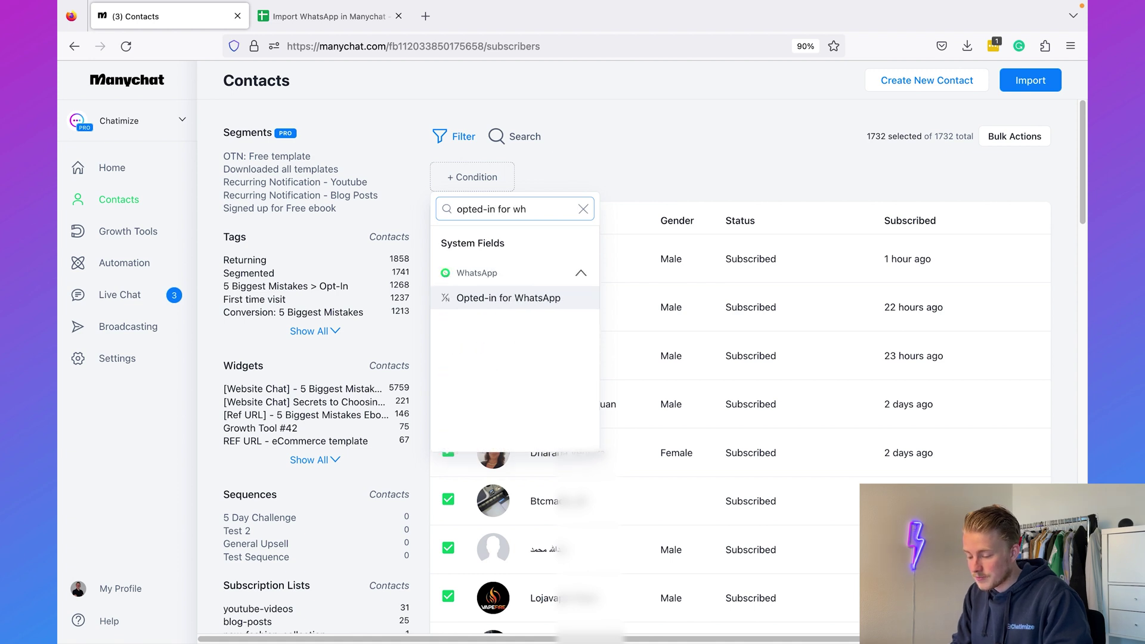
pyautogui.click(524, 300)
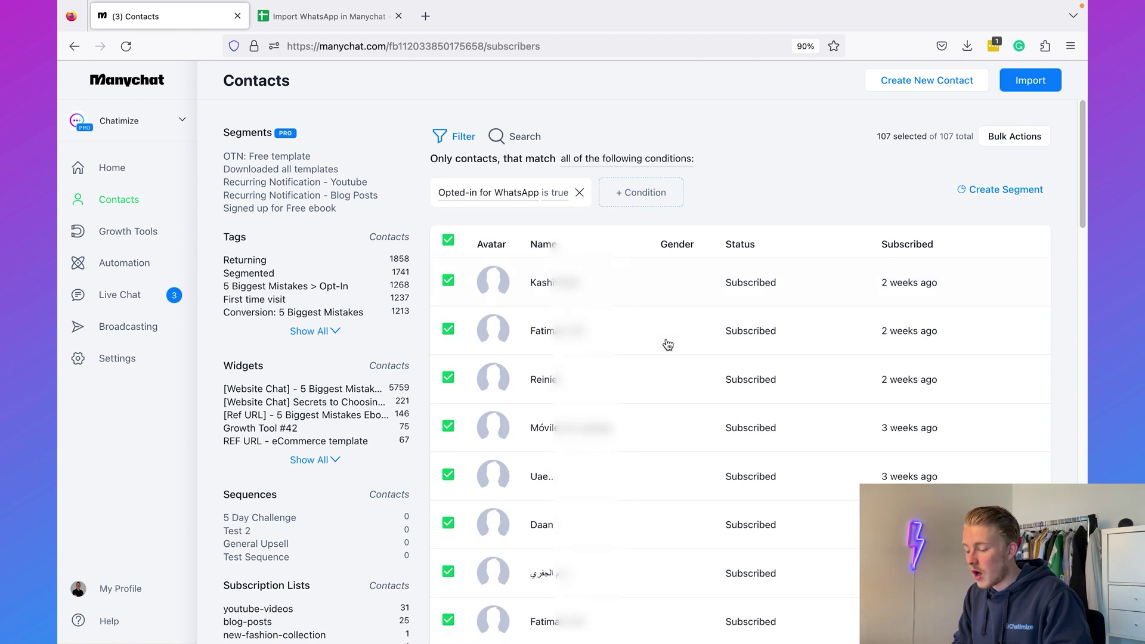
pyautogui.scroll(-15, 668, 344)
pyautogui.scroll(15, 668, 349)
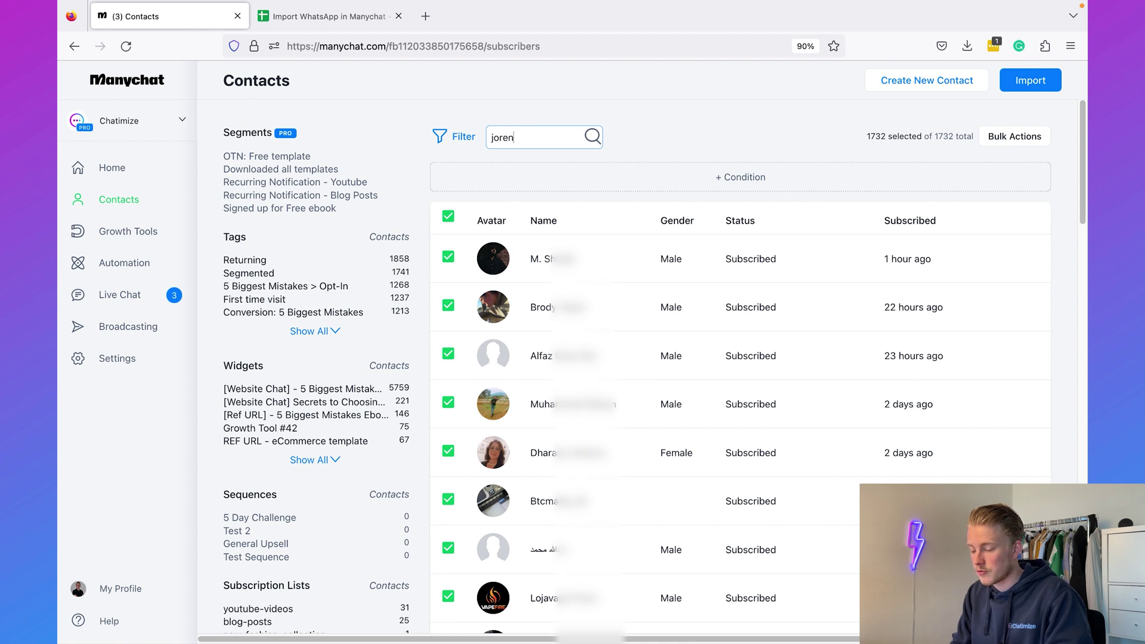
# - Search the contacts by first name, view the profile of the full-name match, and leave only that contact selected
pyautogui.click(571, 319)
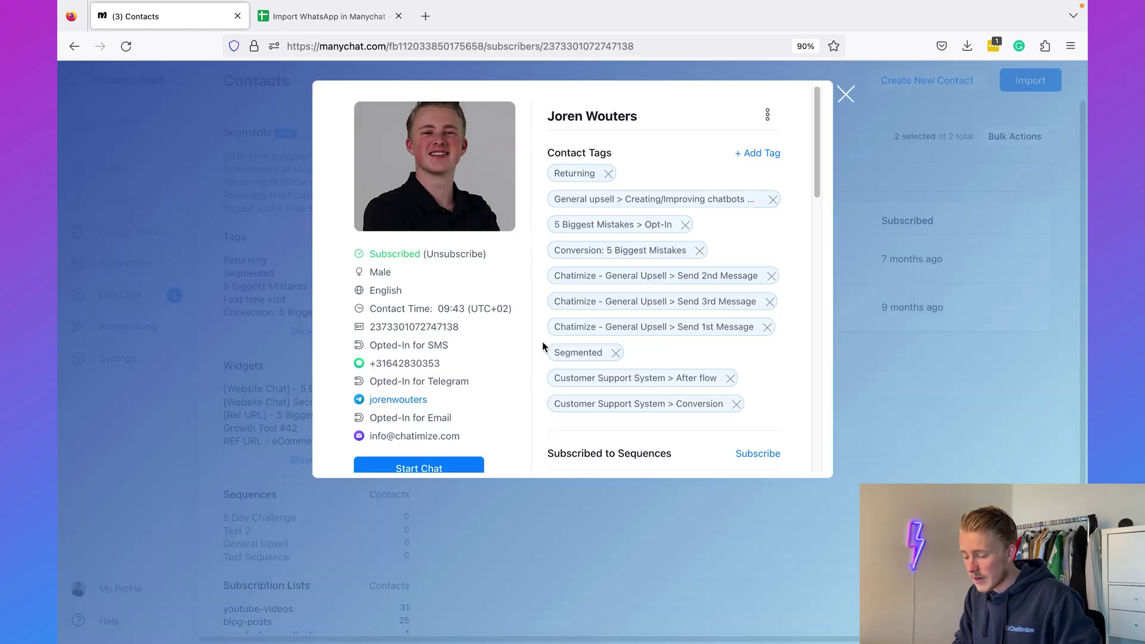
pyautogui.click(847, 94)
pyautogui.click(448, 216)
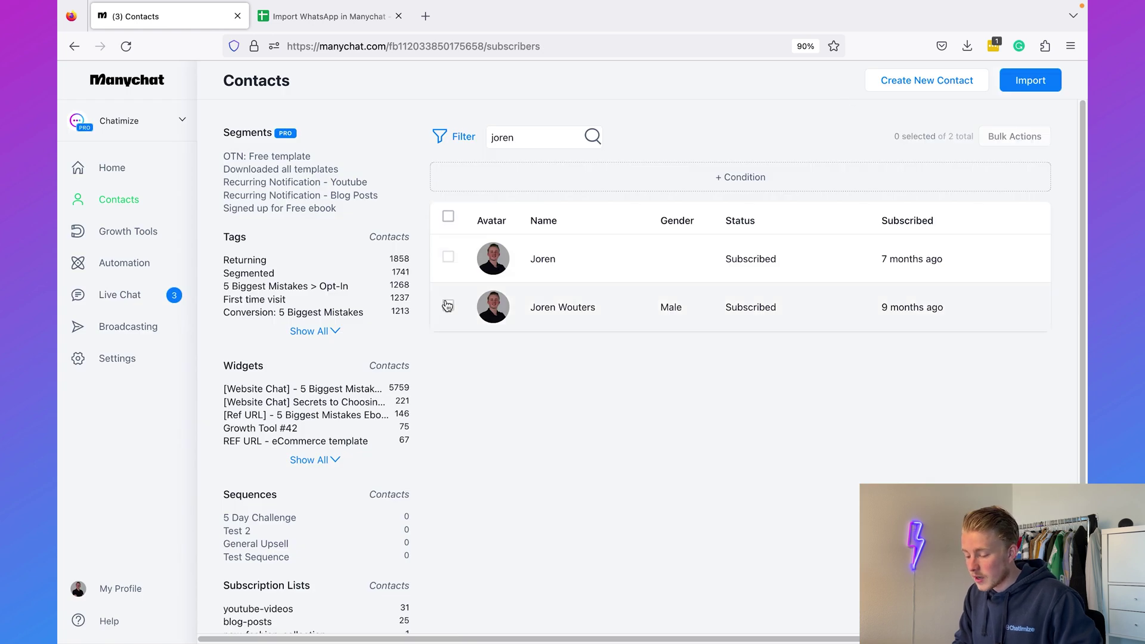
# - Create the new tag WhatsApp Broadcast and apply it to the selected contact as a bulk action
pyautogui.click(1000, 139)
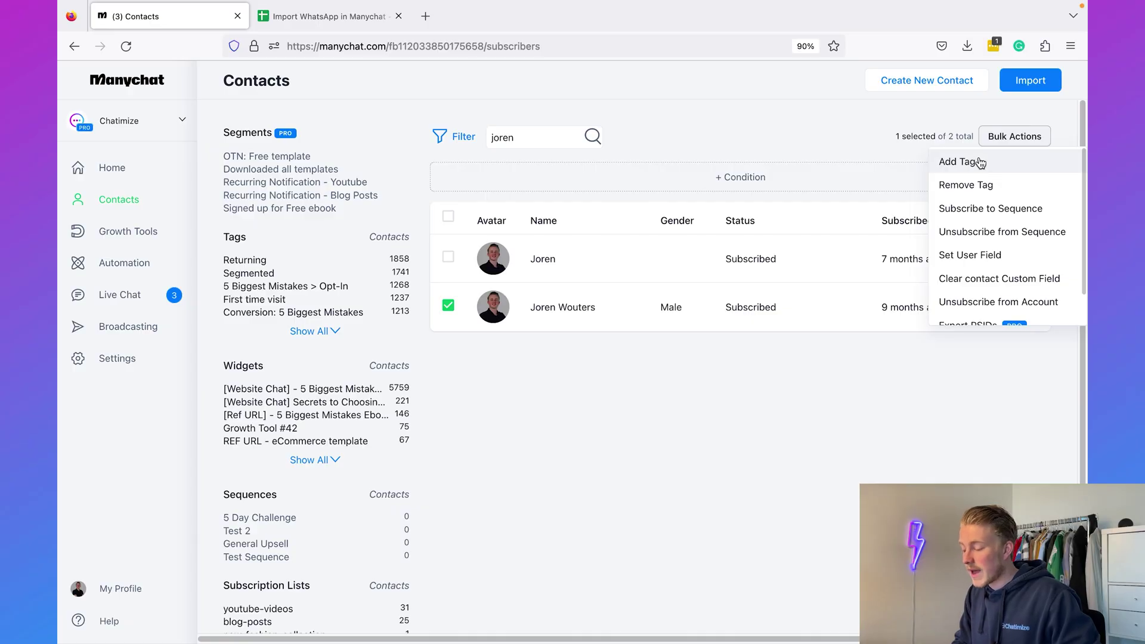
pyautogui.click(980, 163)
pyautogui.click(963, 200)
pyautogui.write('What')
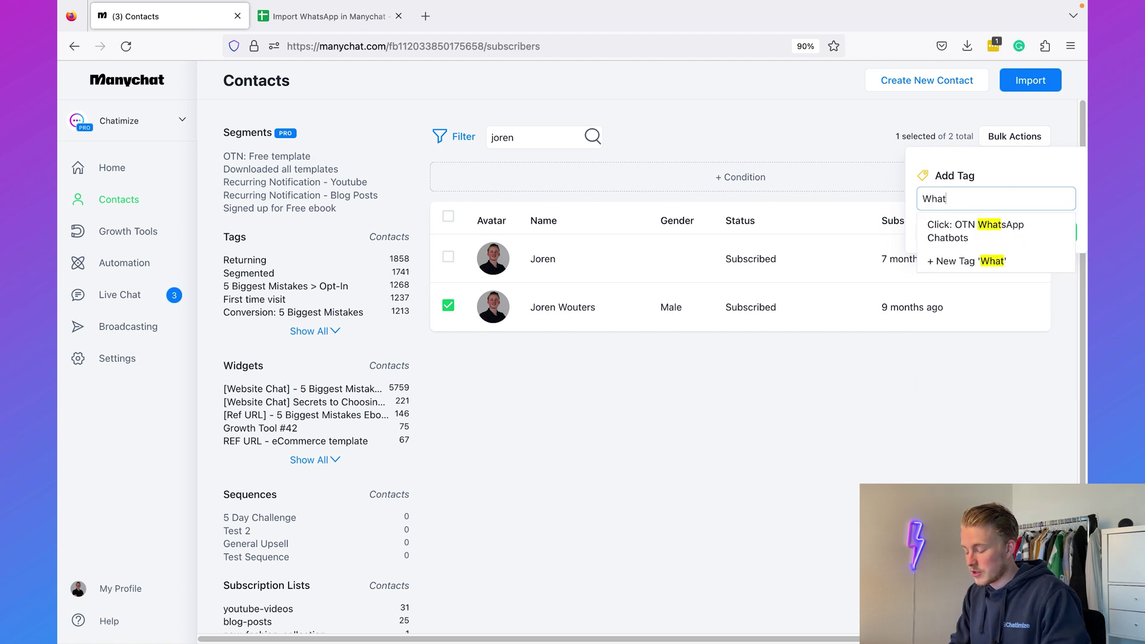
pyautogui.write('sApp Broadcas')
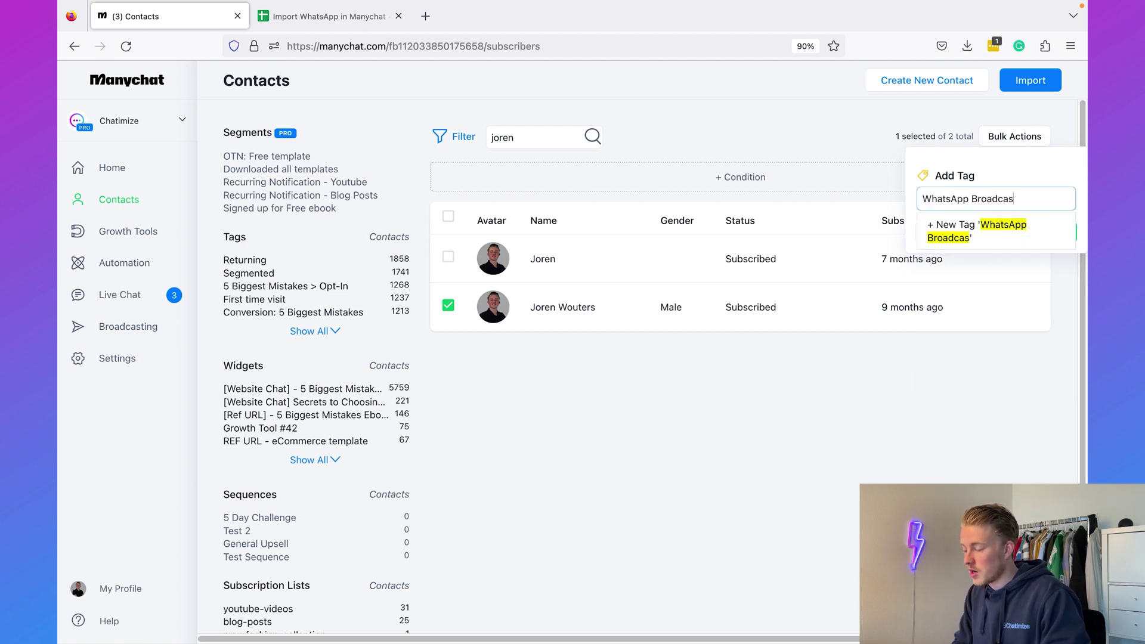
pyautogui.write('t')
pyautogui.click(964, 226)
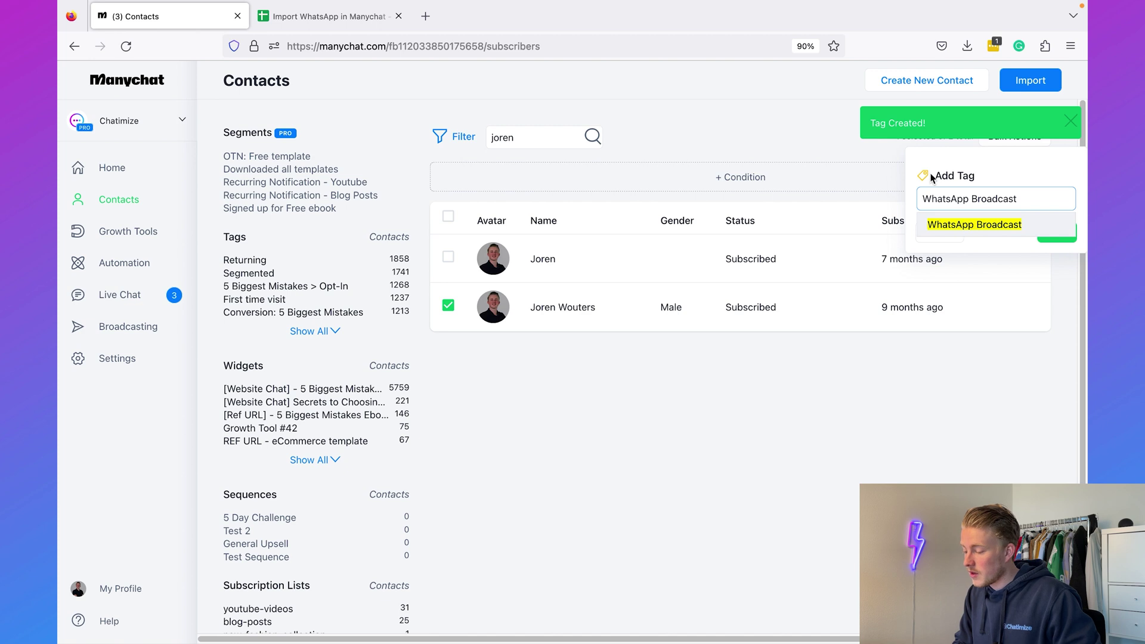
pyautogui.click(946, 224)
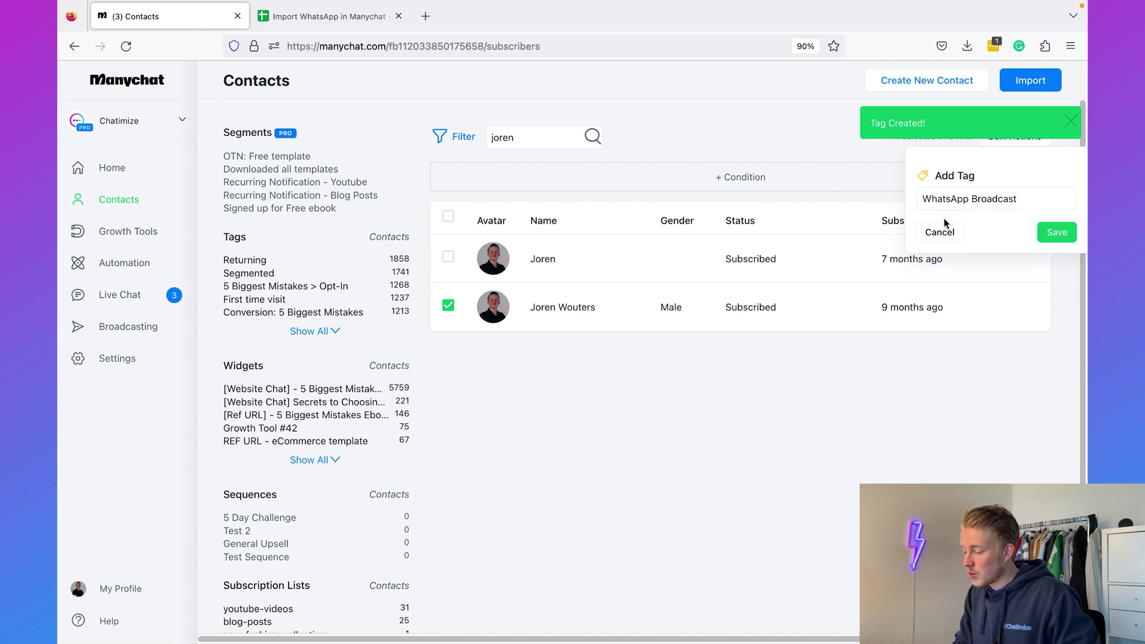
pyautogui.click(1052, 234)
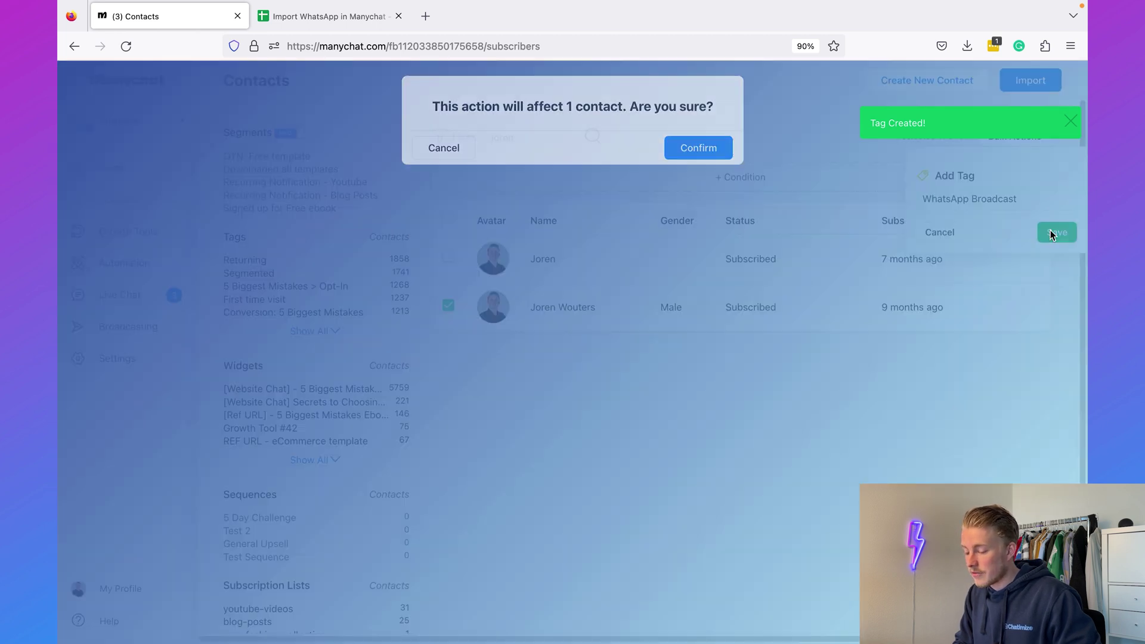
pyautogui.click(699, 153)
# - Check the tags in the selected contact's profile and close the profile
pyautogui.click(452, 188)
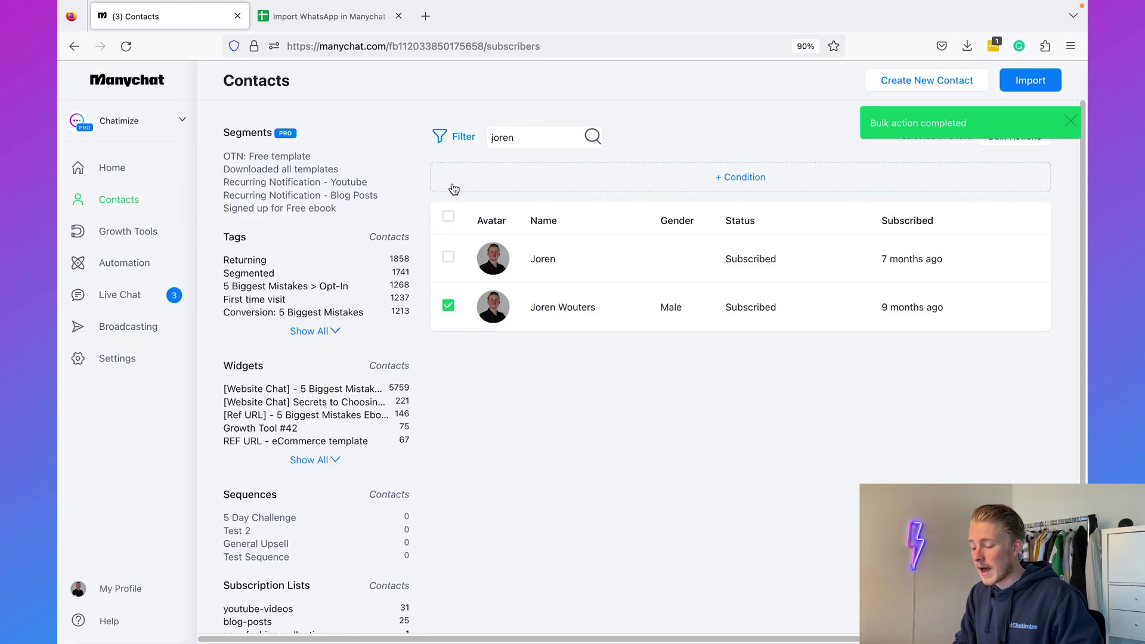
pyautogui.click(534, 315)
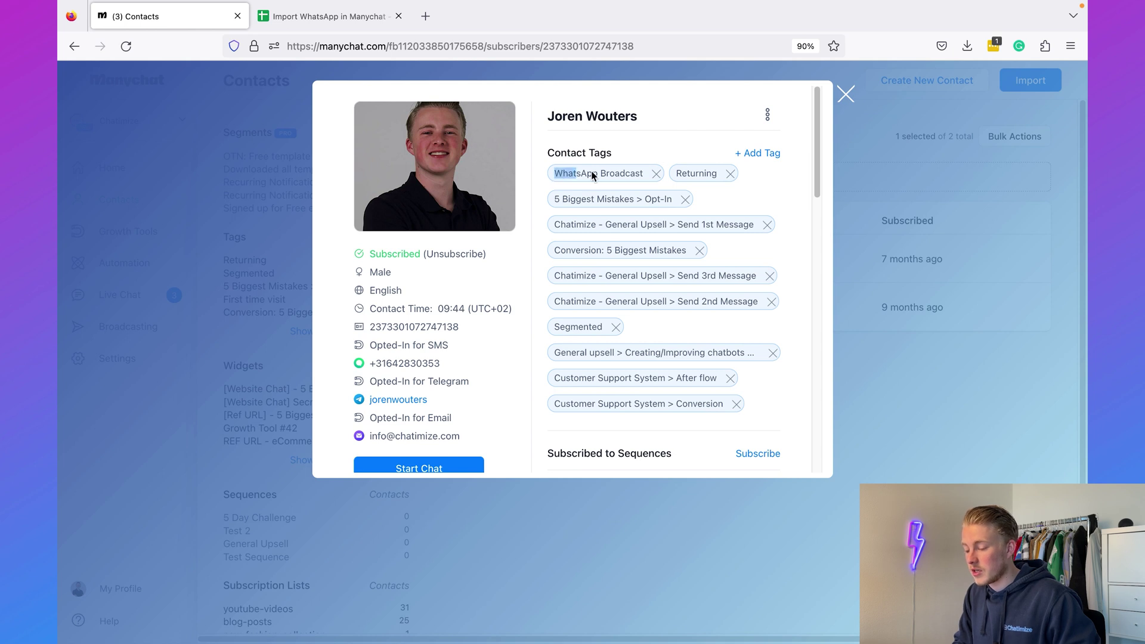
pyautogui.click(846, 95)
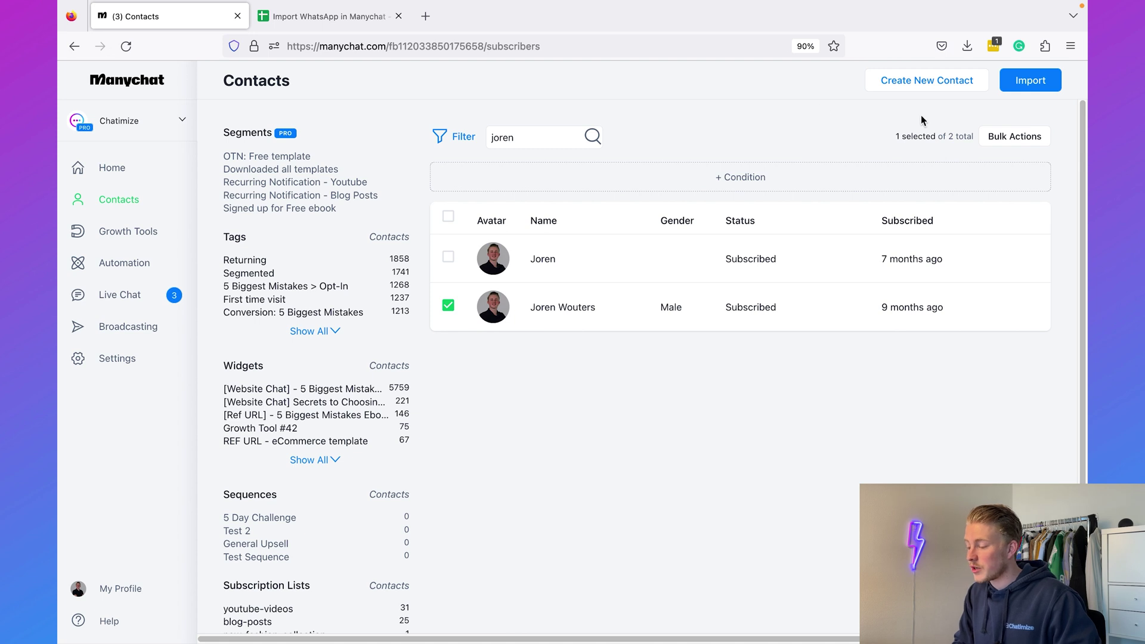
# - Open the contact import and review the First Name, Last Name and Phone columns in the Import WhatsApp in Manychat spreadsheet
pyautogui.click(1038, 79)
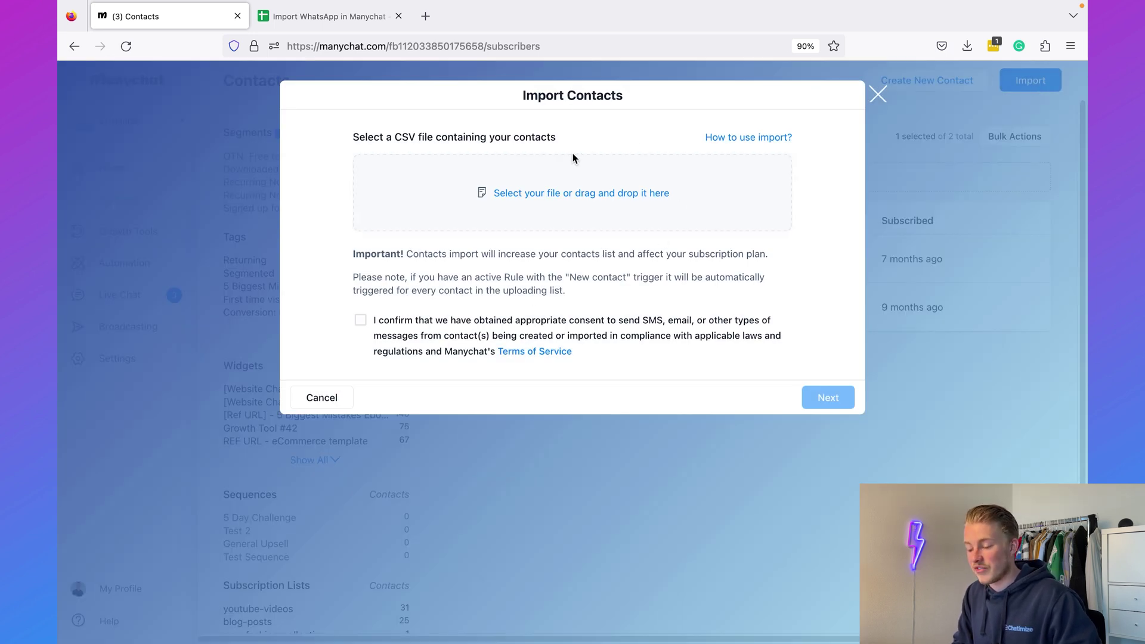
pyautogui.click(295, 20)
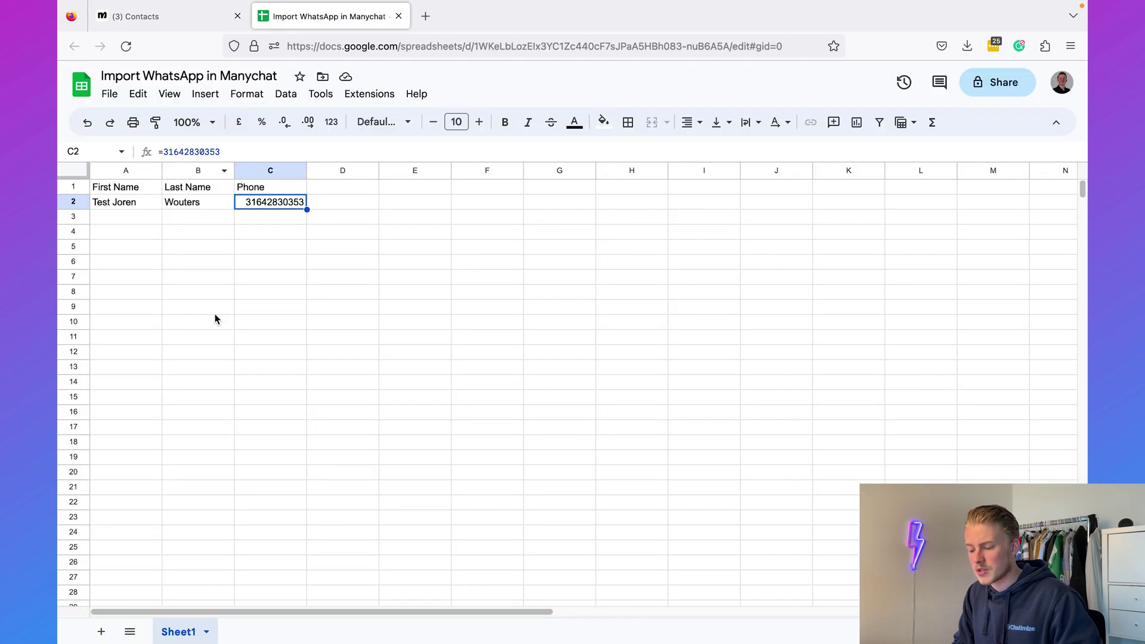
pyautogui.click(121, 189)
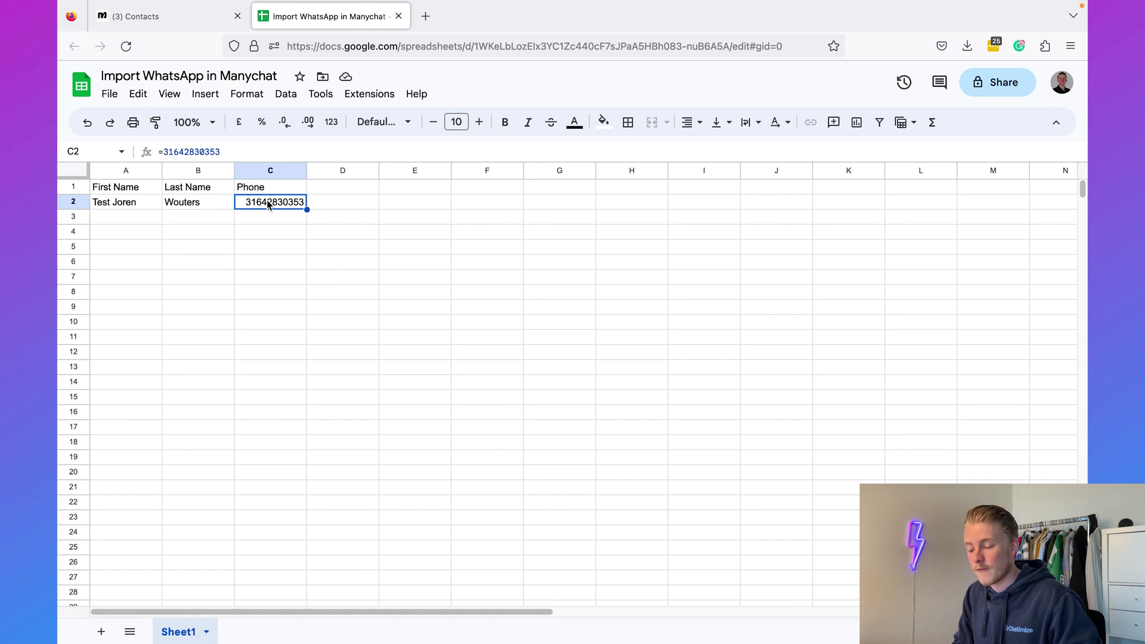
# - Find the option for downloading the spreadsheet as comma-separated values (.csv)
pyautogui.click(172, 20)
pyautogui.click(311, 24)
pyautogui.click(110, 94)
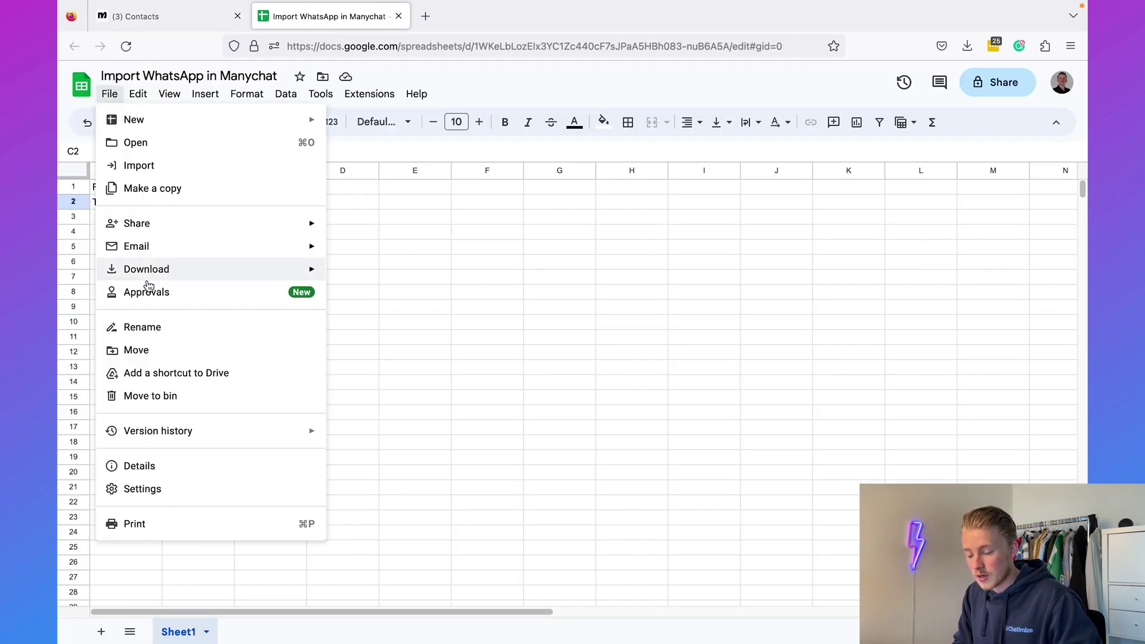
pyautogui.moveTo(150, 275)
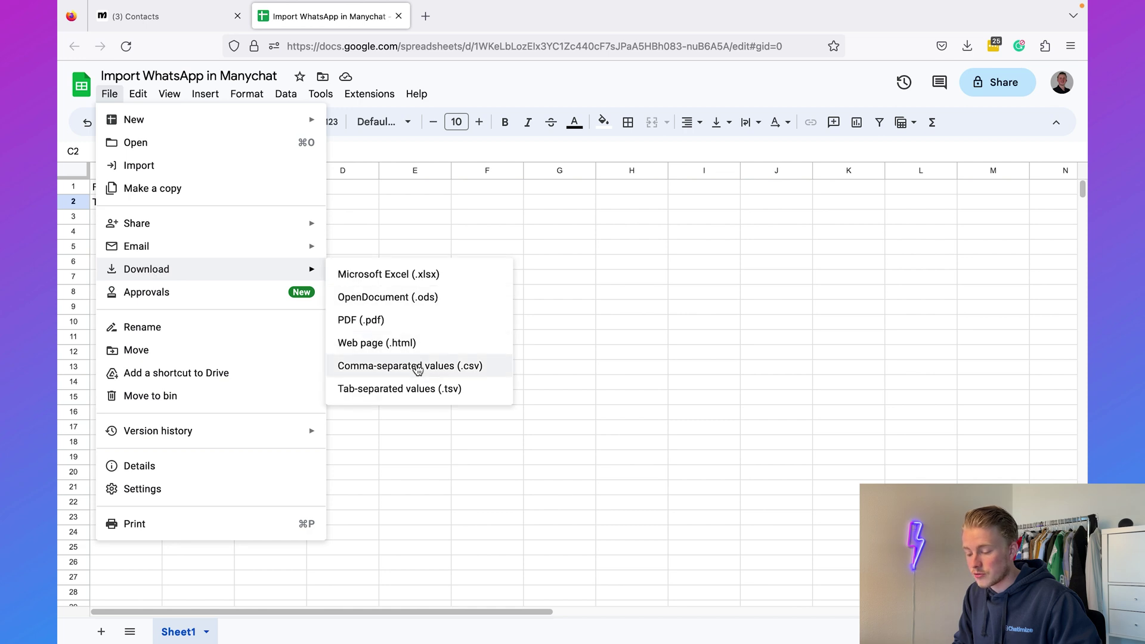
# - Return to Manychat, choose Import WhatsApp in Manychat - Sheet1(2).csv for the import, confirm contact consent and continue to column matching
pyautogui.click(177, 18)
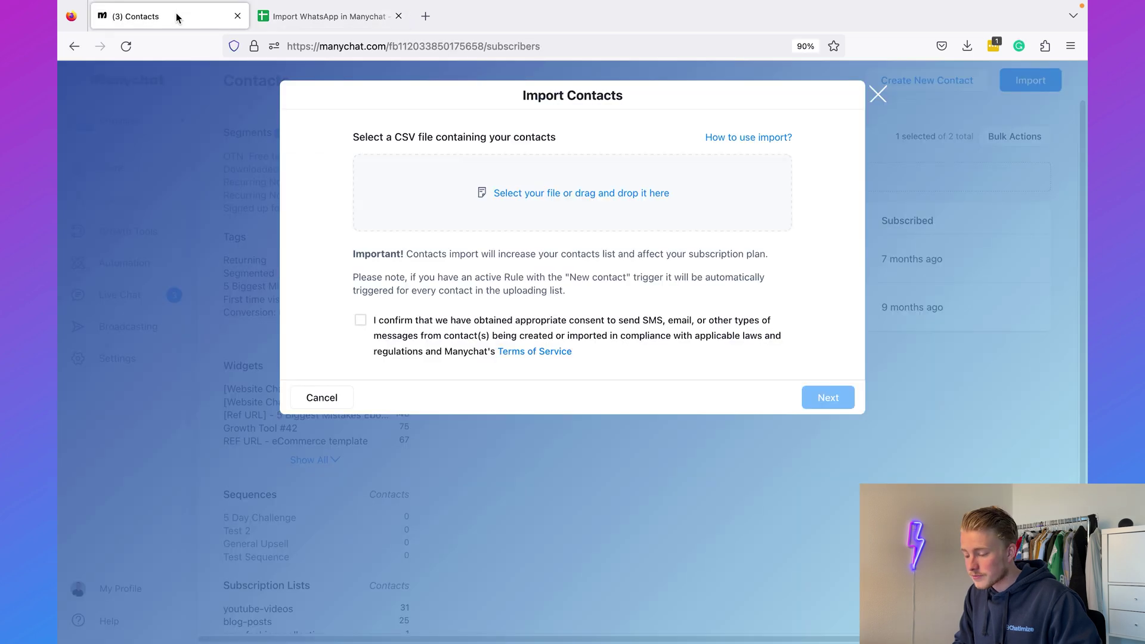
pyautogui.click(610, 219)
pyautogui.doubleClick(453, 125)
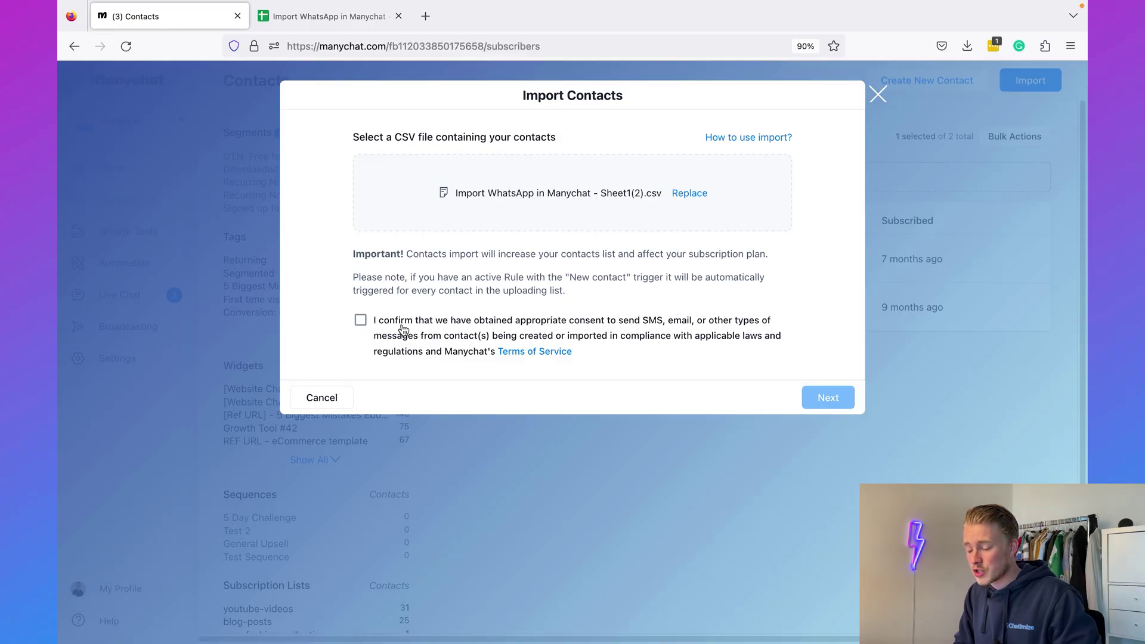
pyautogui.click(813, 398)
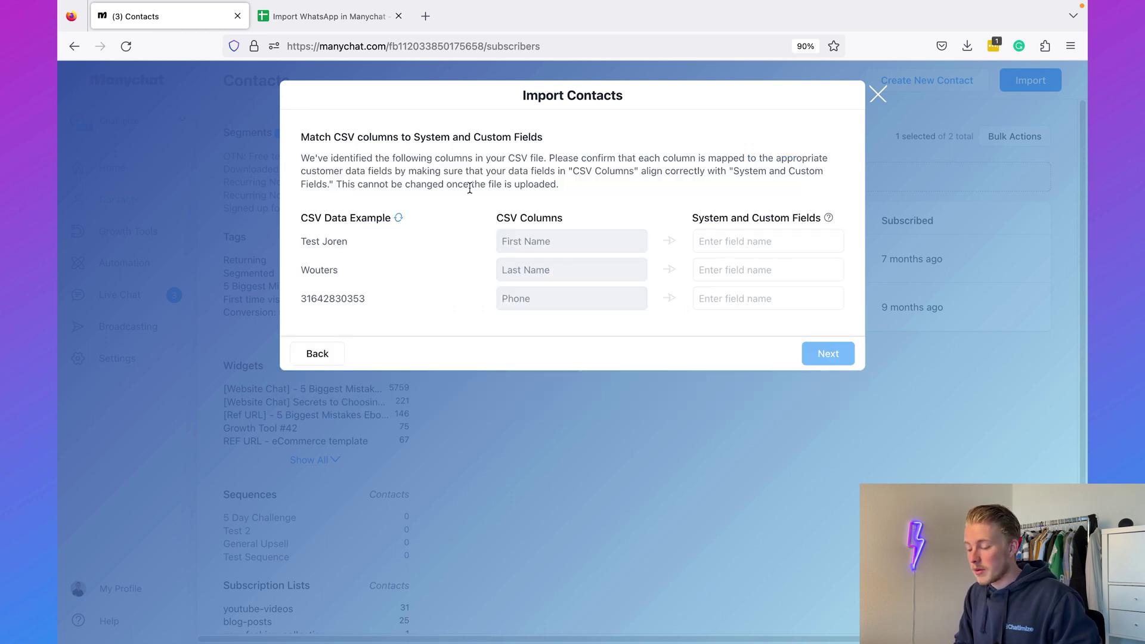
# - Map the CSV columns to First Name, Last Name and, for the phone column, WhatsApp ID, and continue to the import review
pyautogui.click(729, 237)
pyautogui.write('First name')
pyautogui.click(727, 290)
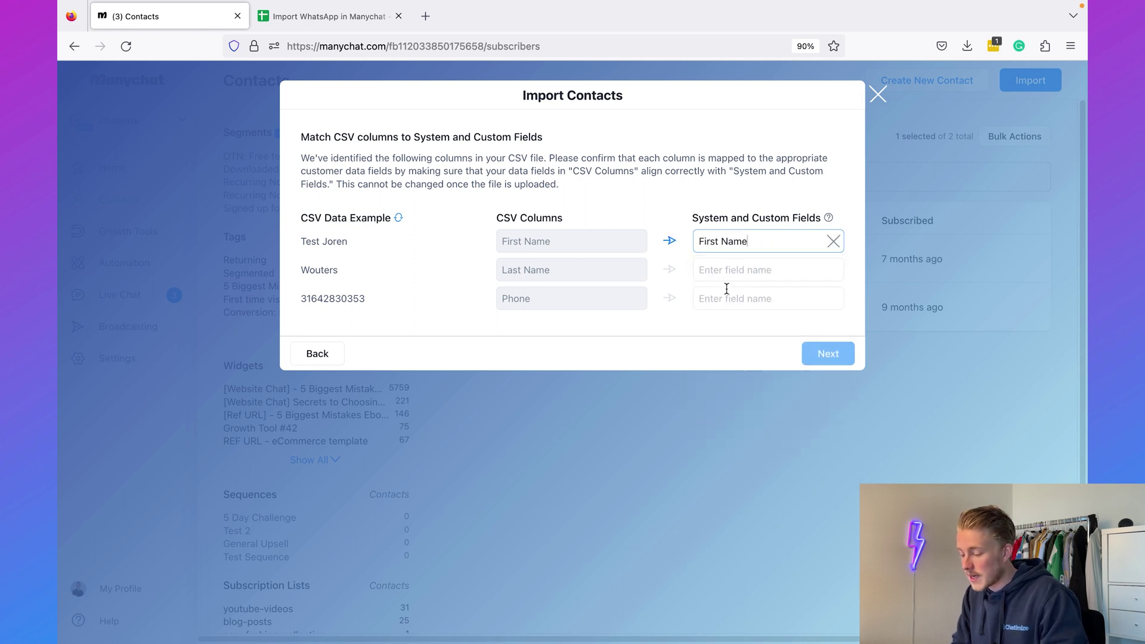
pyautogui.click(734, 270)
pyautogui.write('Last name')
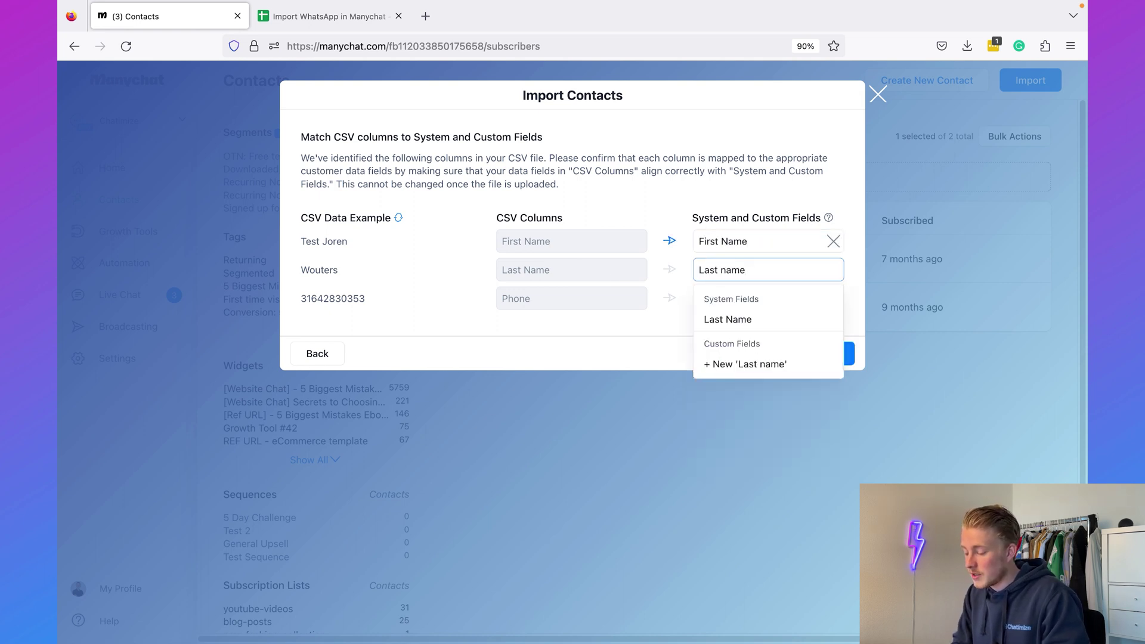
pyautogui.click(714, 297)
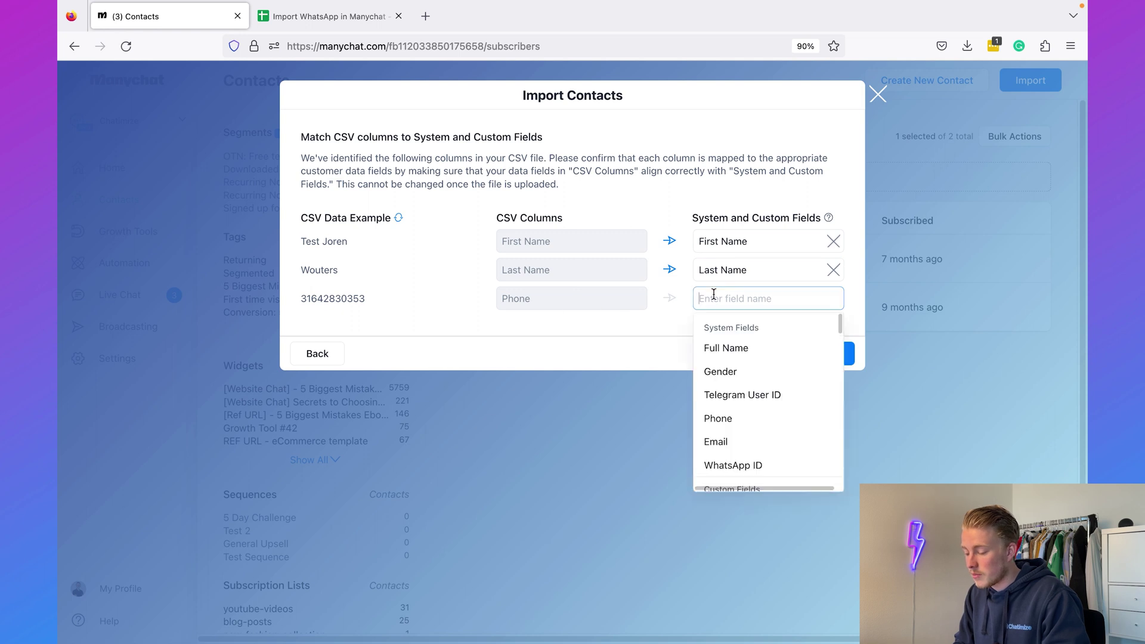
pyautogui.write('WhatsApp')
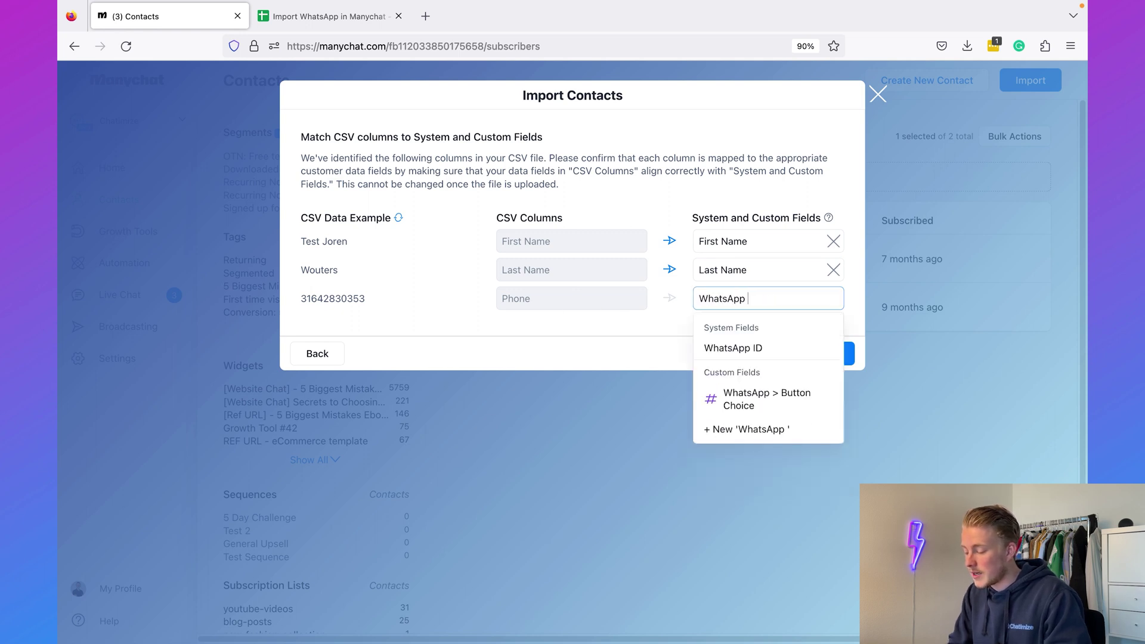
pyautogui.click(726, 352)
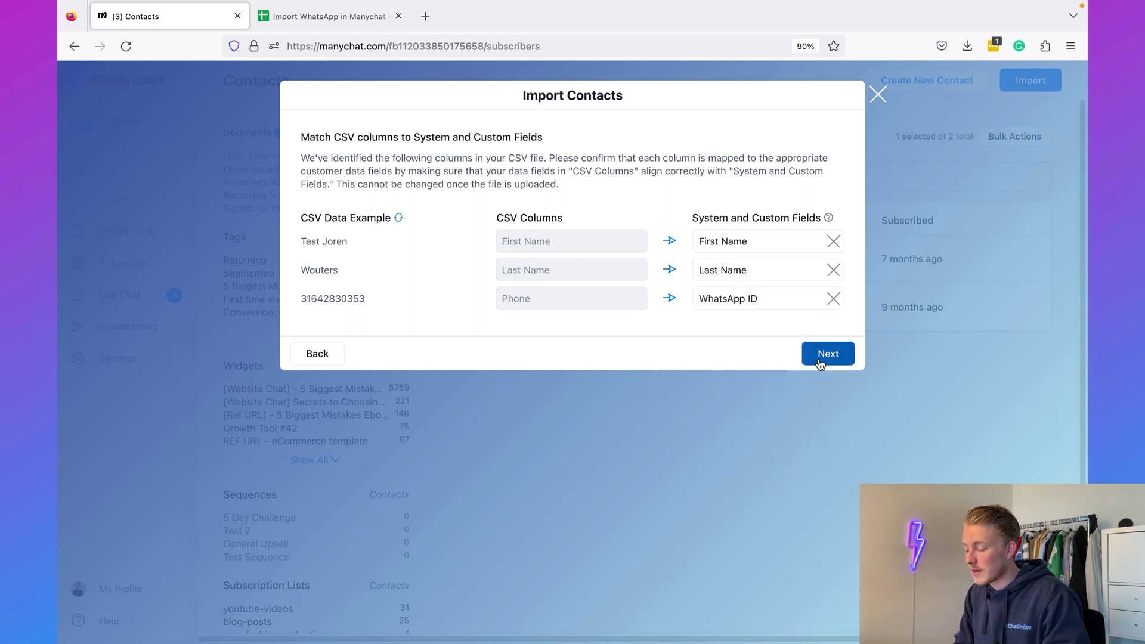
pyautogui.click(819, 357)
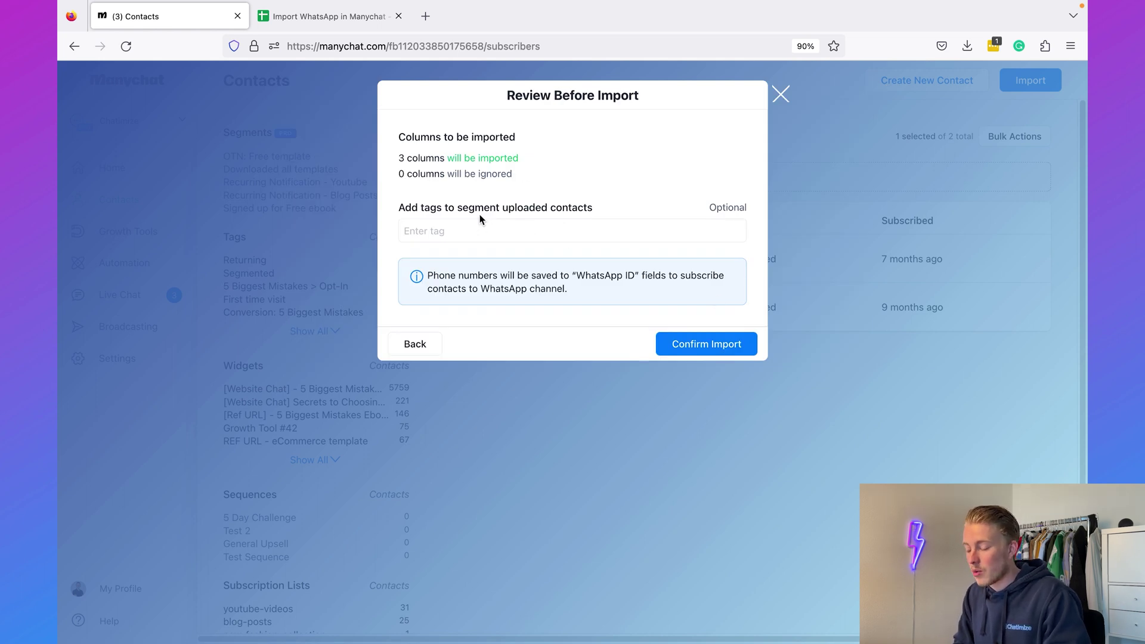
# - Add the existing WhatsApp Broadcast tag to the contacts being imported
pyautogui.click(483, 231)
pyautogui.write('What')
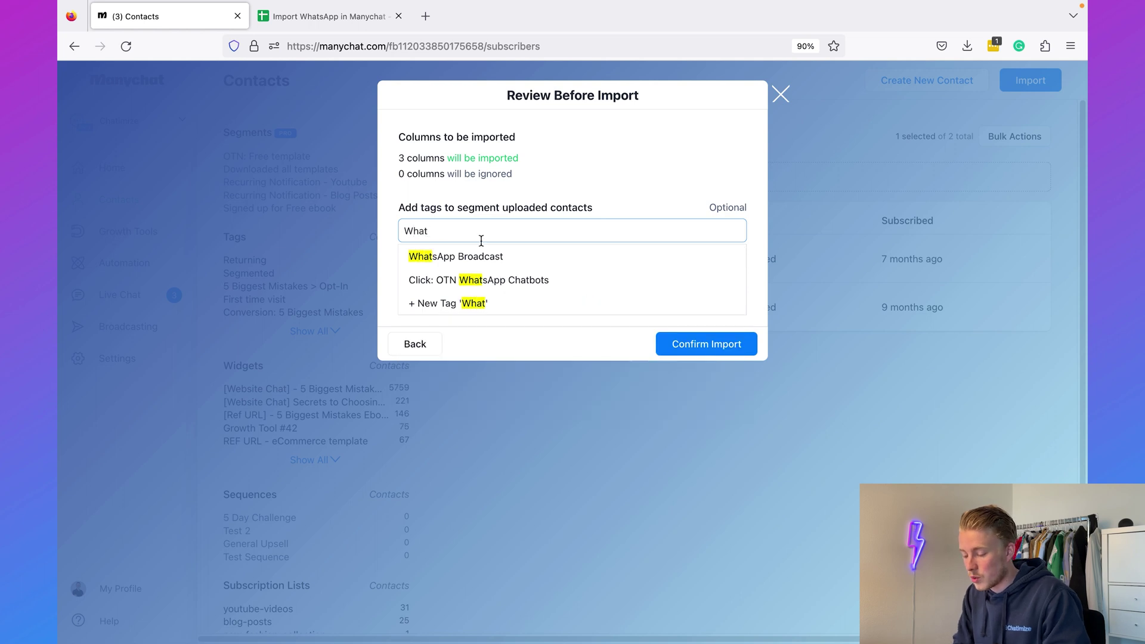
pyautogui.click(481, 258)
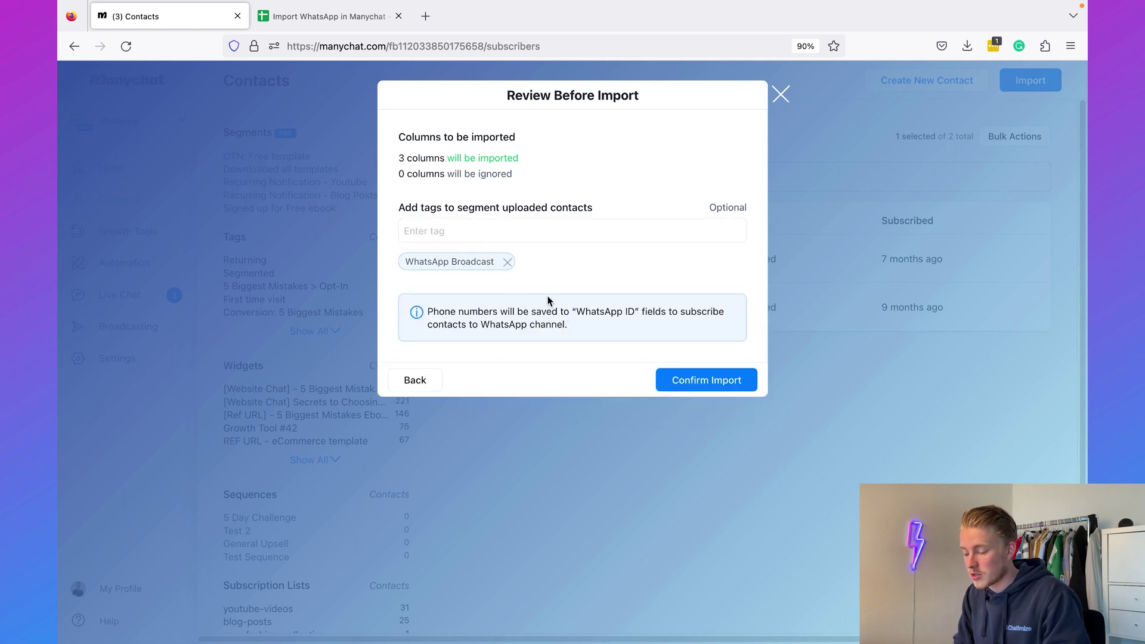
# - Confirm the contact import and check the imported contact's tags and WhatsApp opt-in details
pyautogui.click(706, 381)
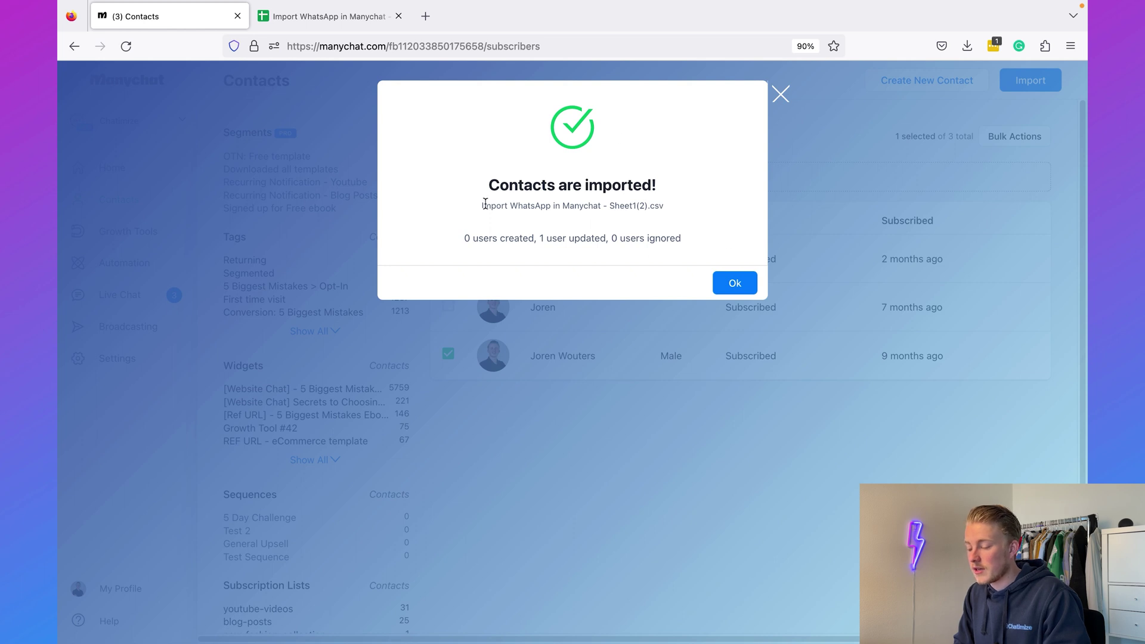
pyautogui.click(781, 94)
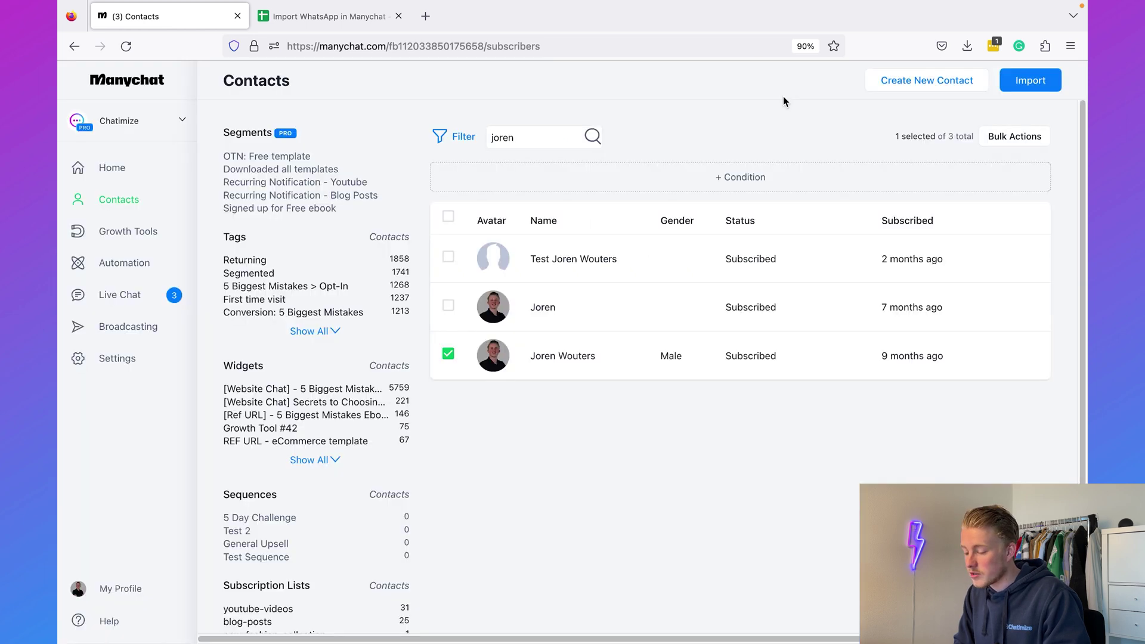
pyautogui.click(620, 256)
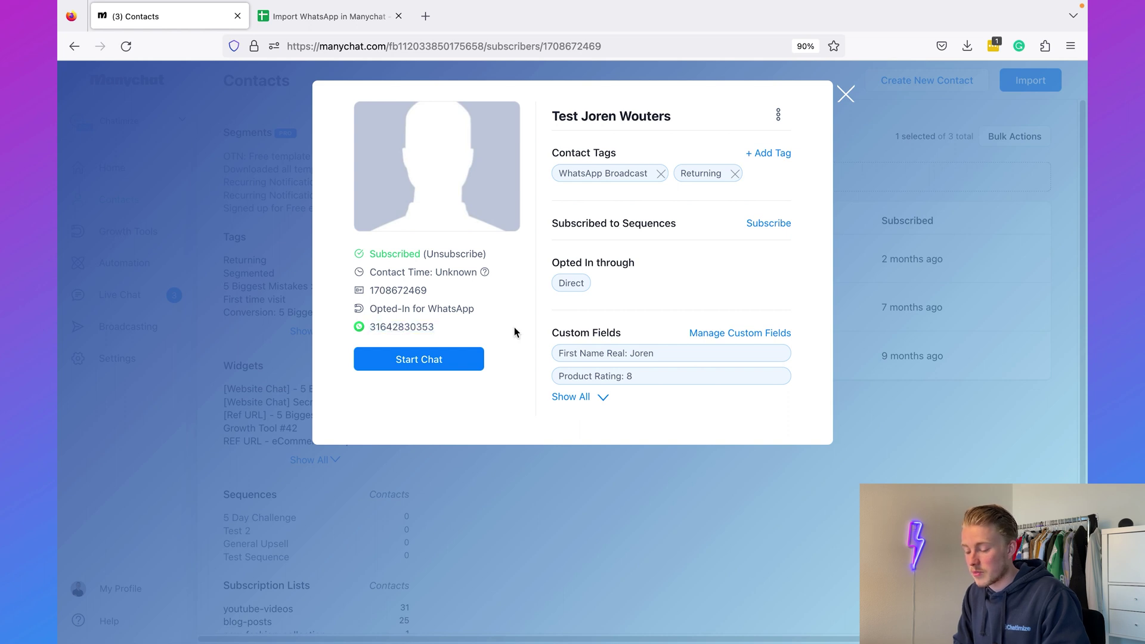
pyautogui.moveTo(368, 308); pyautogui.dragTo(477, 308)
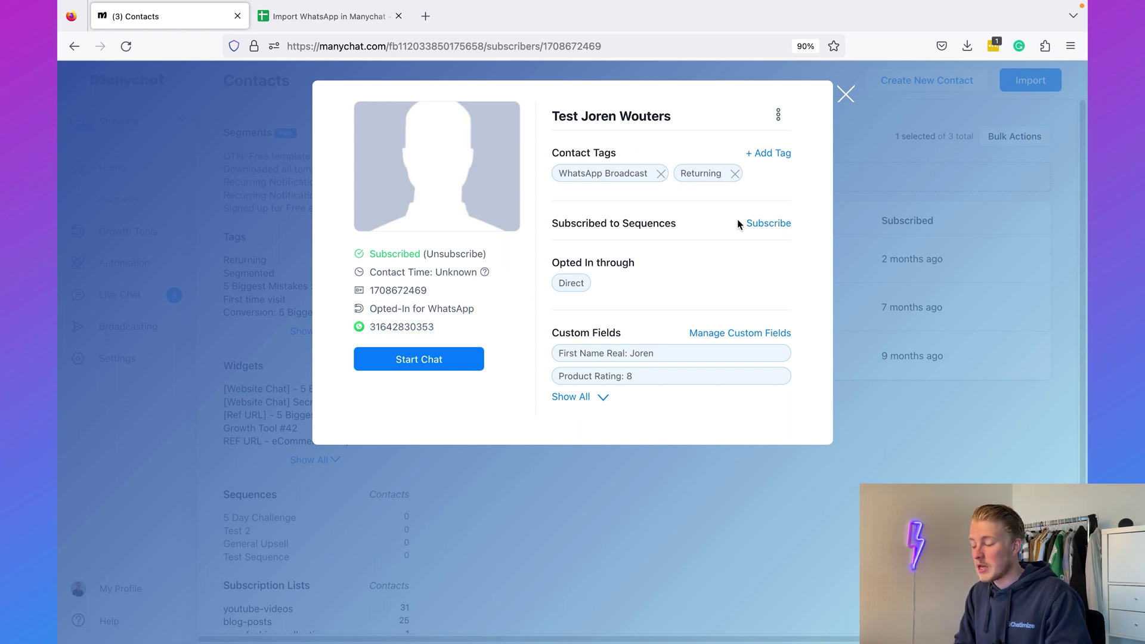
pyautogui.click(848, 96)
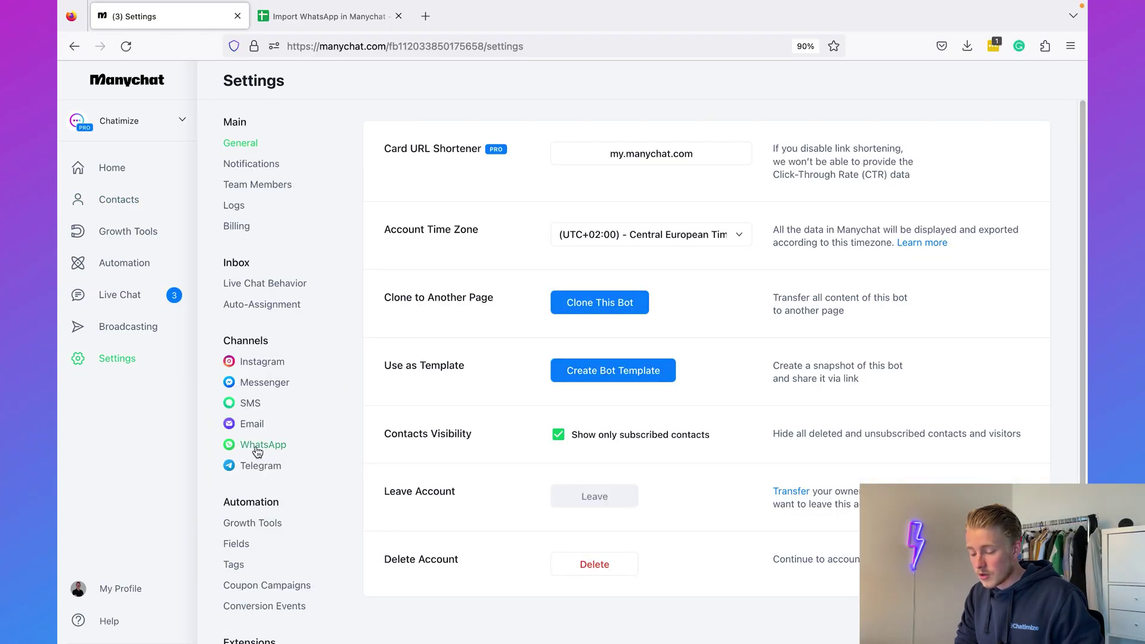
# - Start a new message template for the WhatsApp channel in the account settings
pyautogui.click(257, 448)
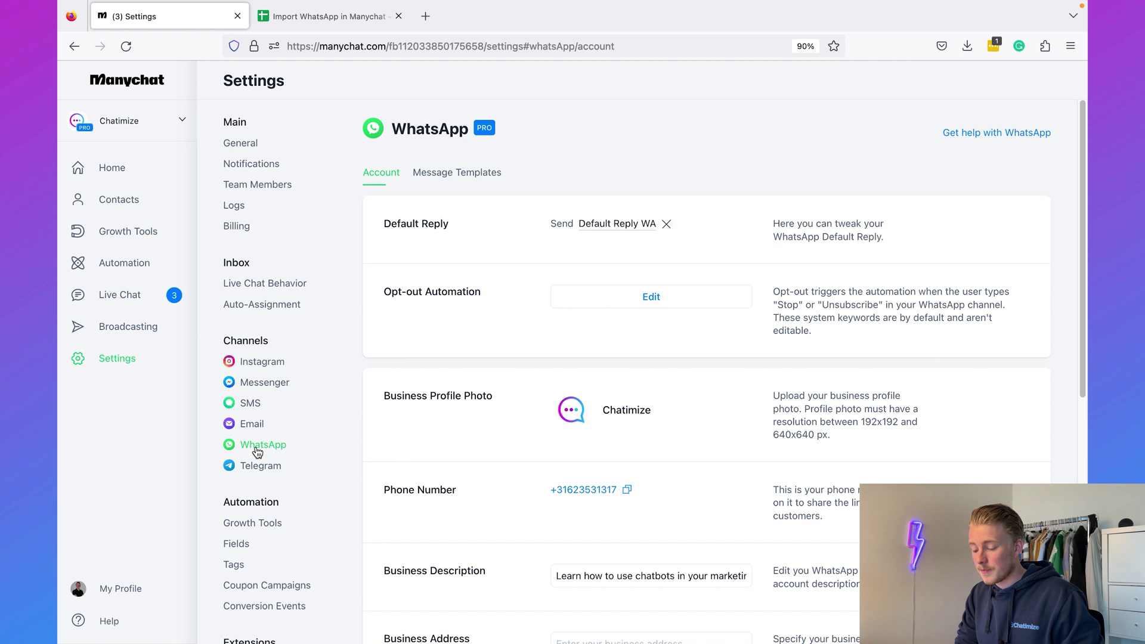
pyautogui.click(457, 171)
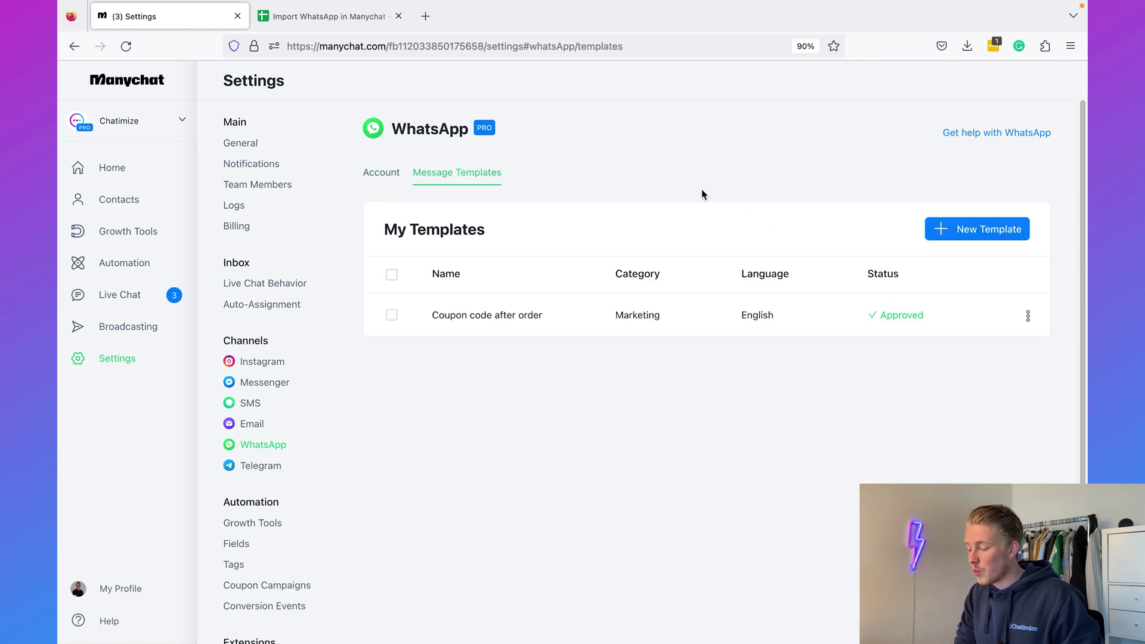
pyautogui.click(987, 229)
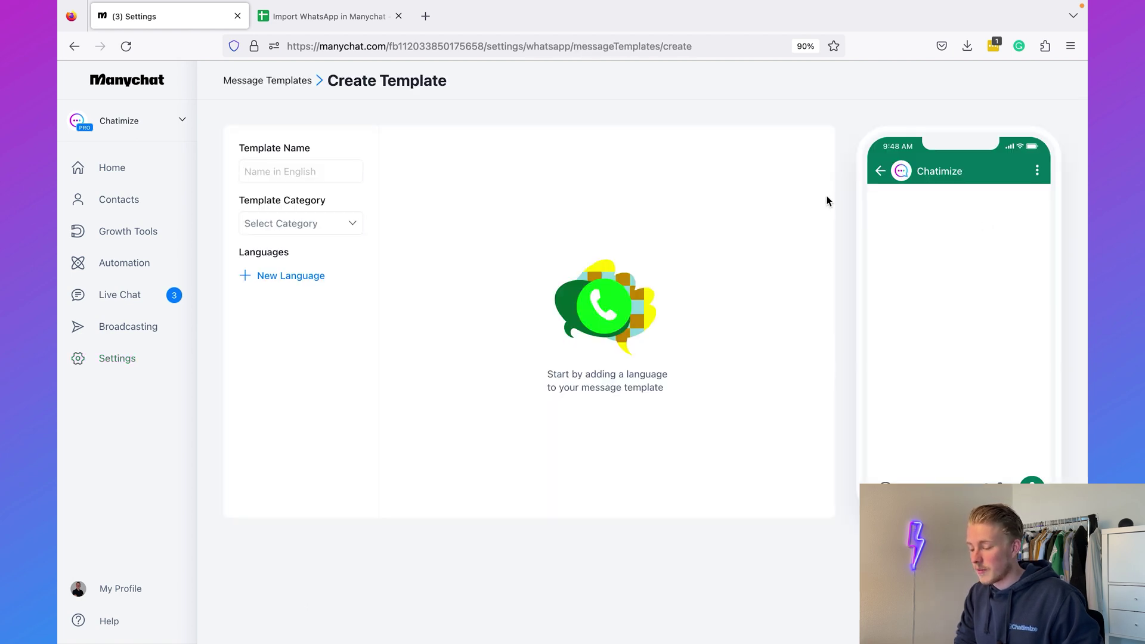
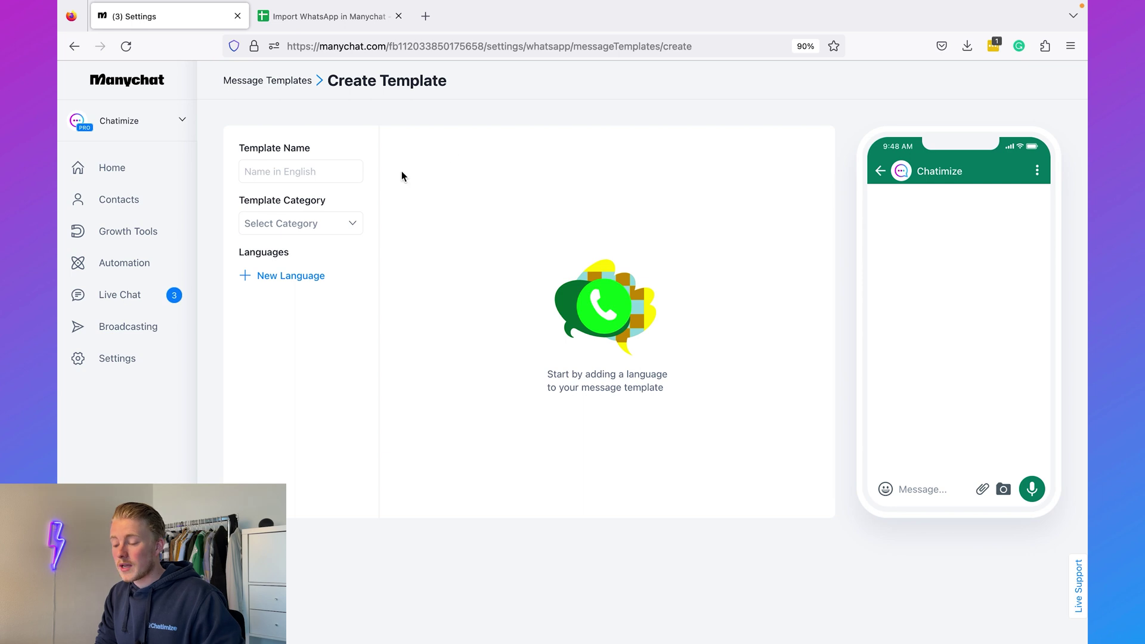
# - Name the template "Coupon code for loyal customers" and set its category to Marketing
pyautogui.moveTo(235, 148); pyautogui.dragTo(355, 150)
pyautogui.click(351, 146)
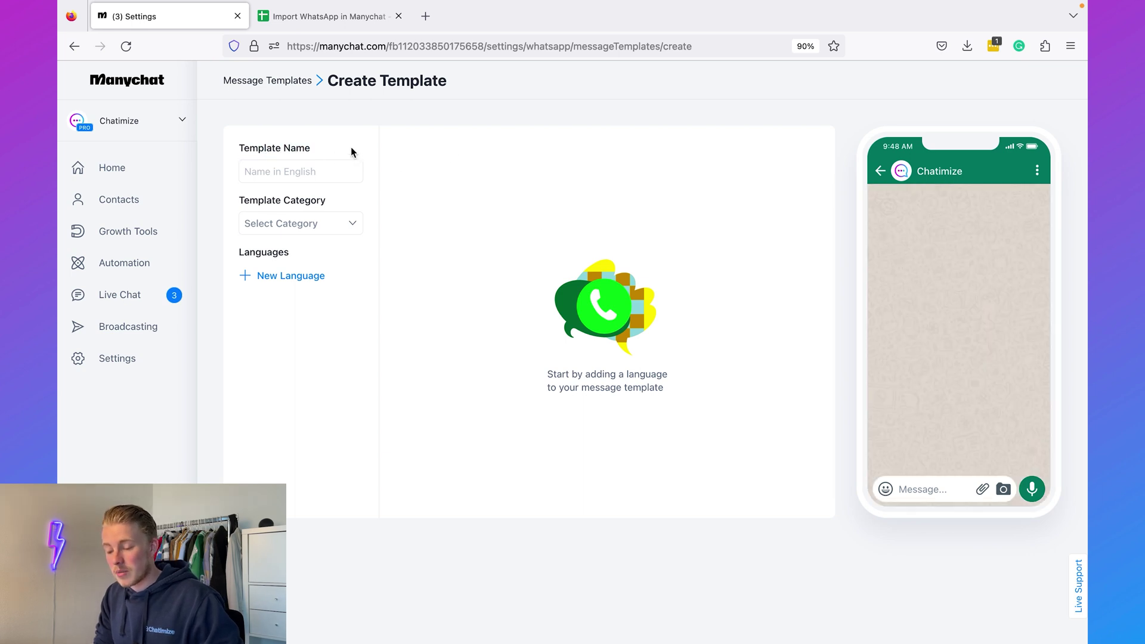
pyautogui.click(312, 168)
pyautogui.write('Coupo')
pyautogui.write('n code for loyal customers')
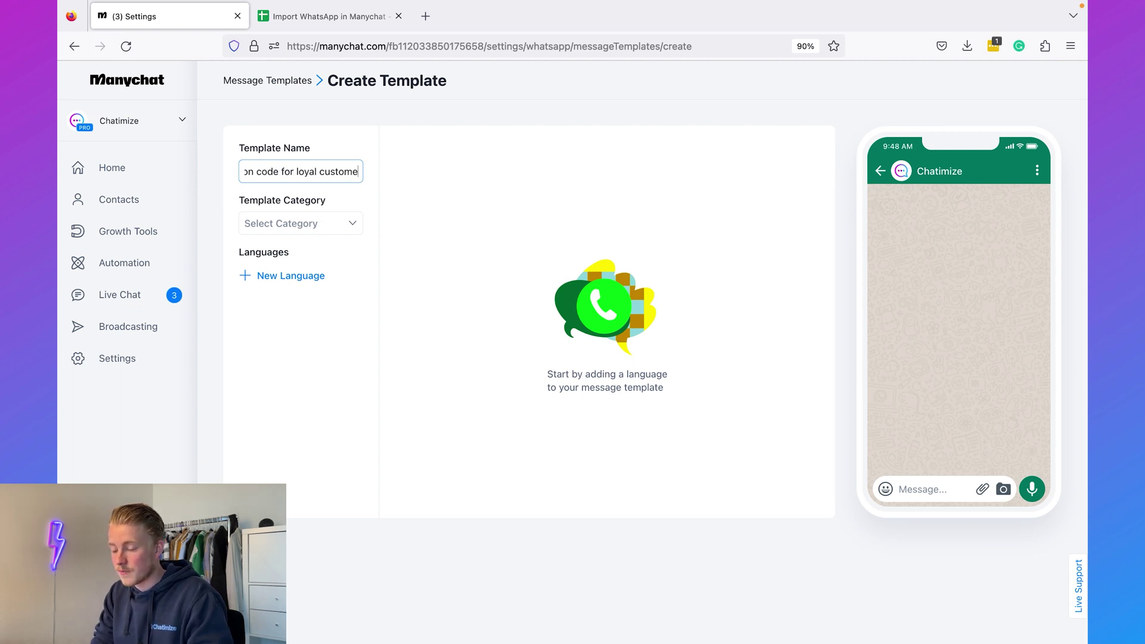
pyautogui.click(411, 183)
pyautogui.click(340, 222)
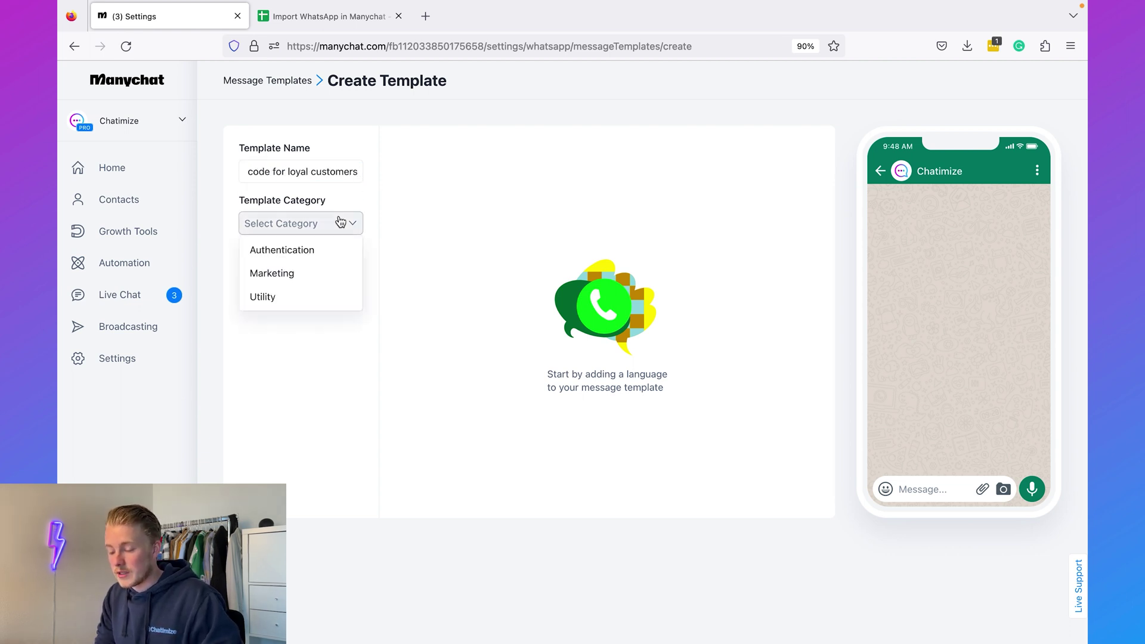
pyautogui.click(286, 270)
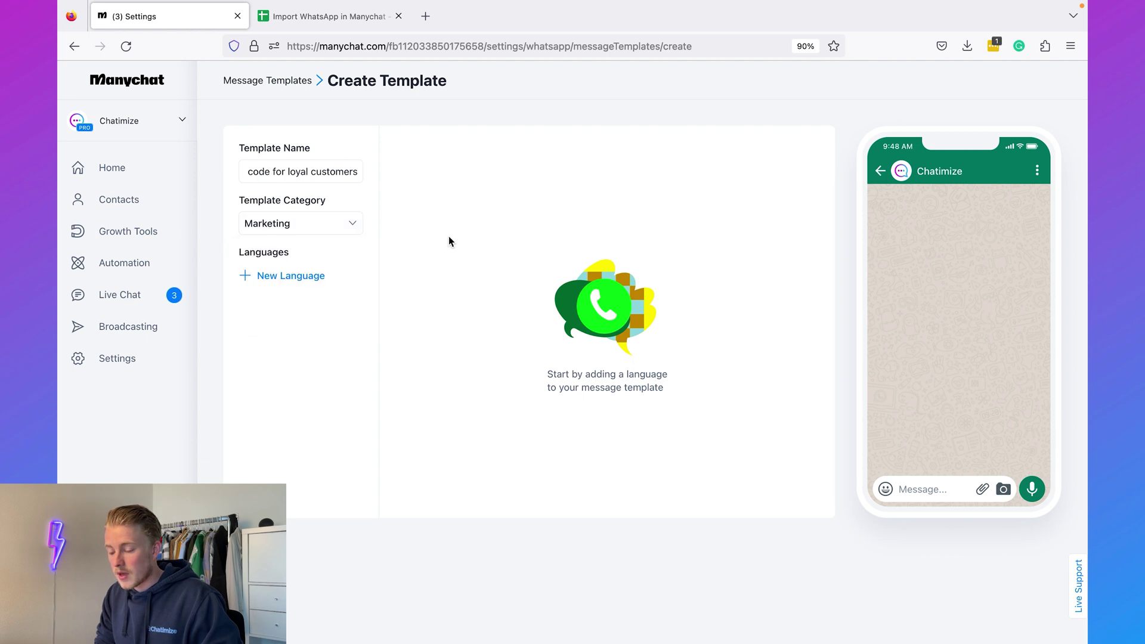
# - Add English as the language of the message template
pyautogui.click(299, 276)
pyautogui.click(281, 306)
pyautogui.write('English')
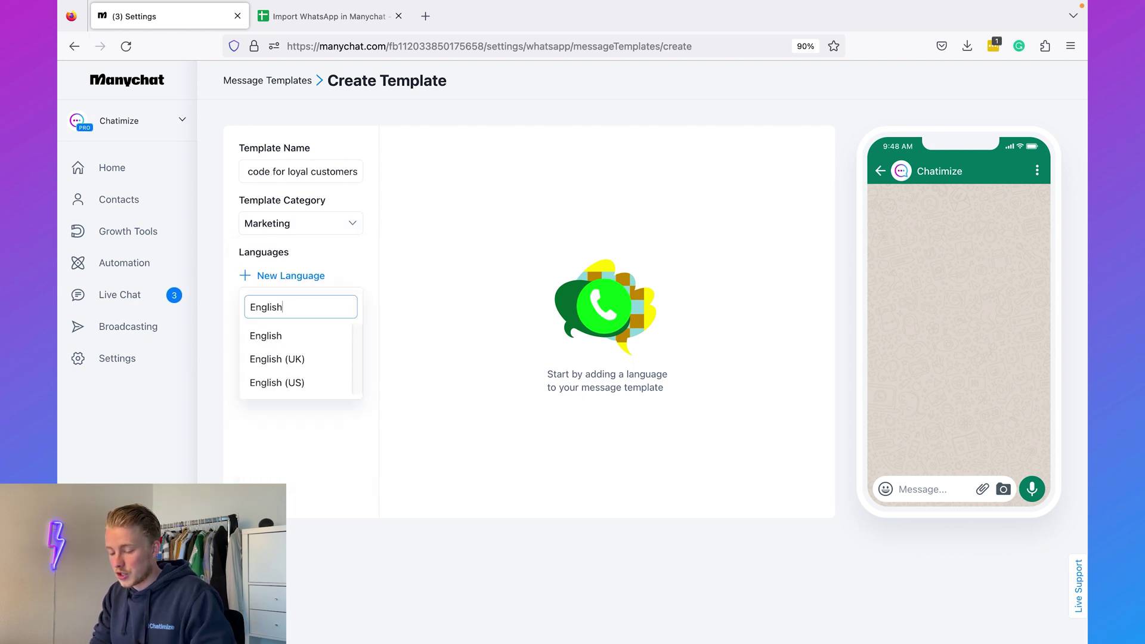
pyautogui.click(264, 335)
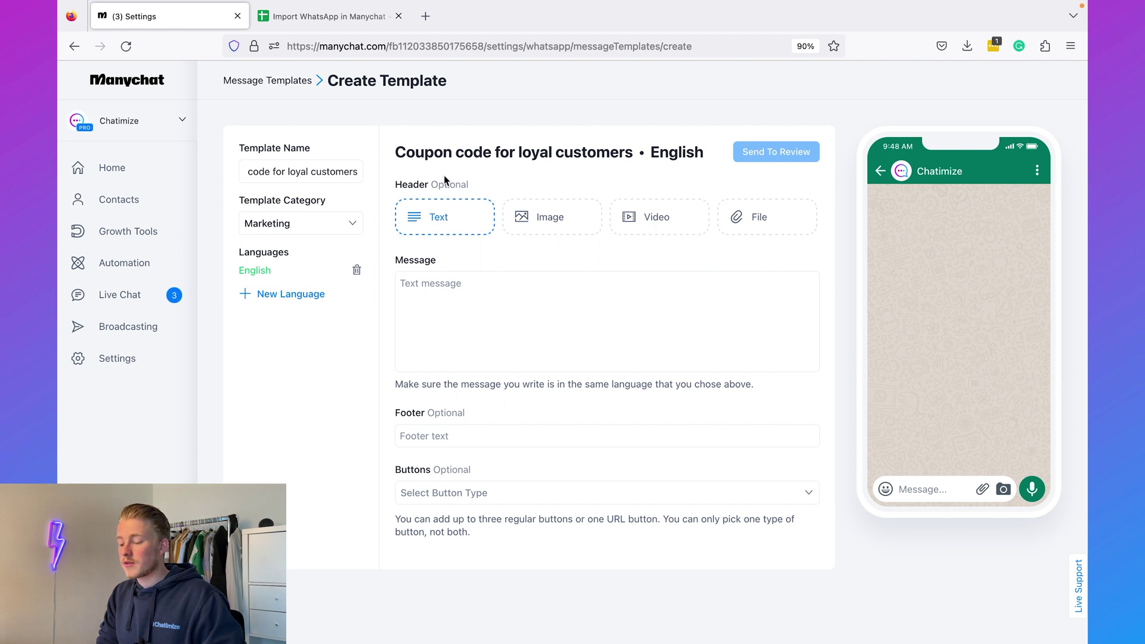
pyautogui.moveTo(391, 152); pyautogui.dragTo(655, 144)
pyautogui.click(655, 144)
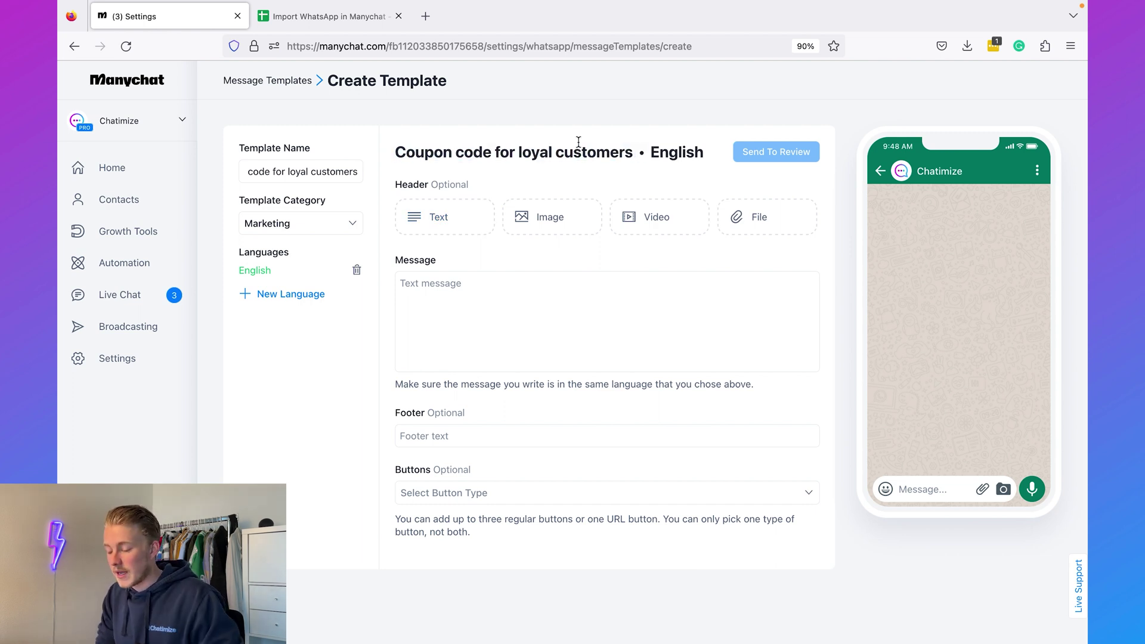
pyautogui.click(510, 181)
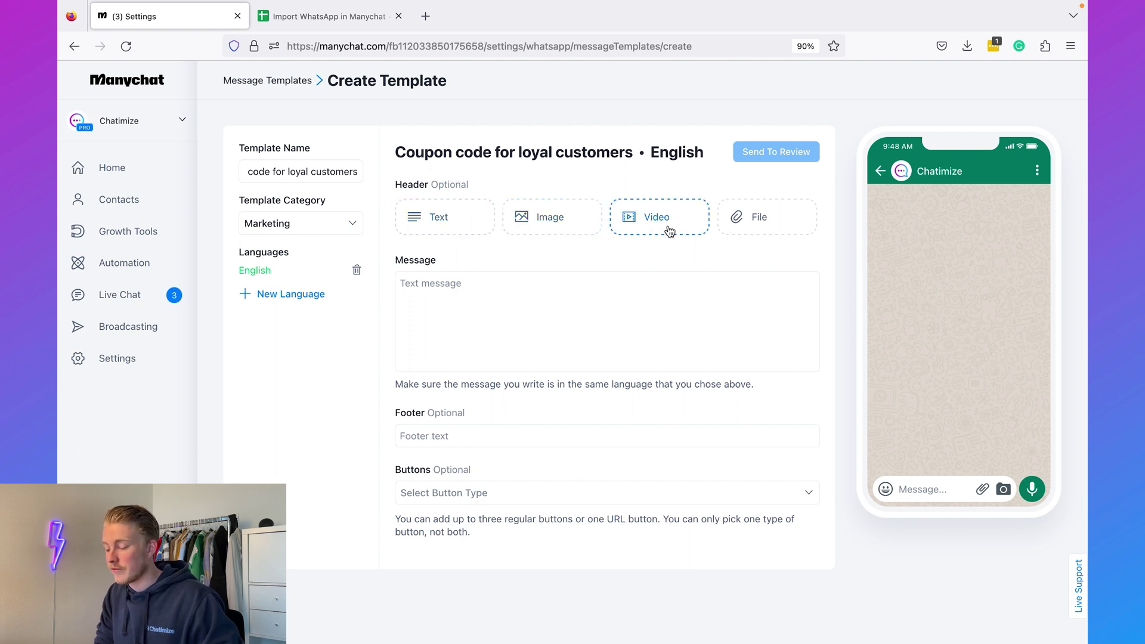
# - Add a text header reading "Here is your gift" and check it in the phone preview
pyautogui.click(439, 209)
pyautogui.click(459, 209)
pyautogui.write('Here is your gift')
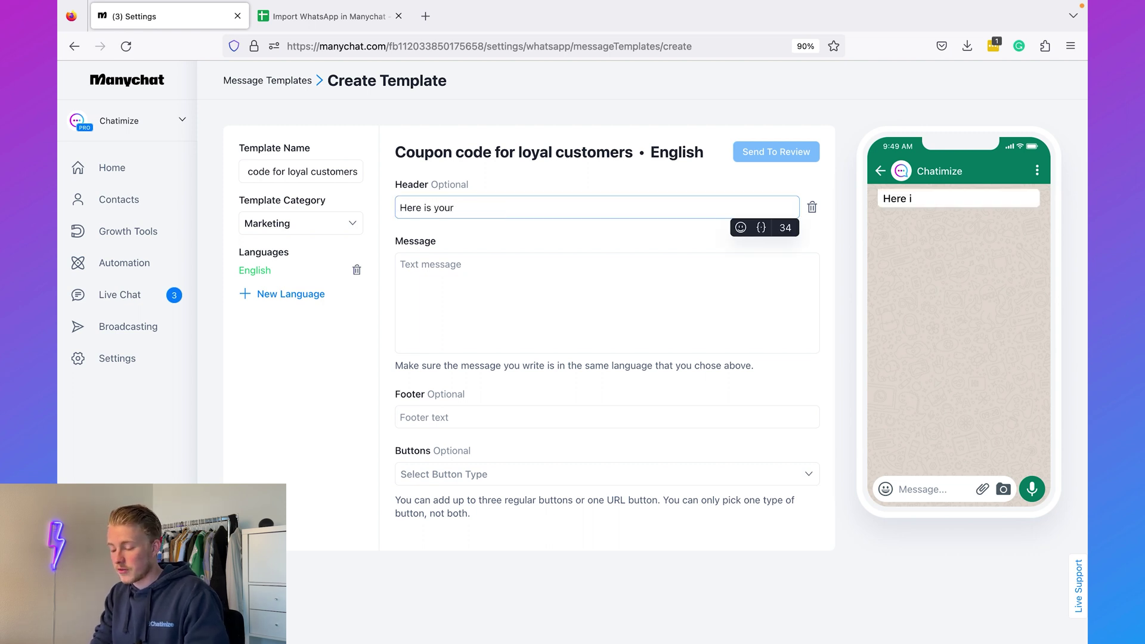
pyautogui.click(530, 265)
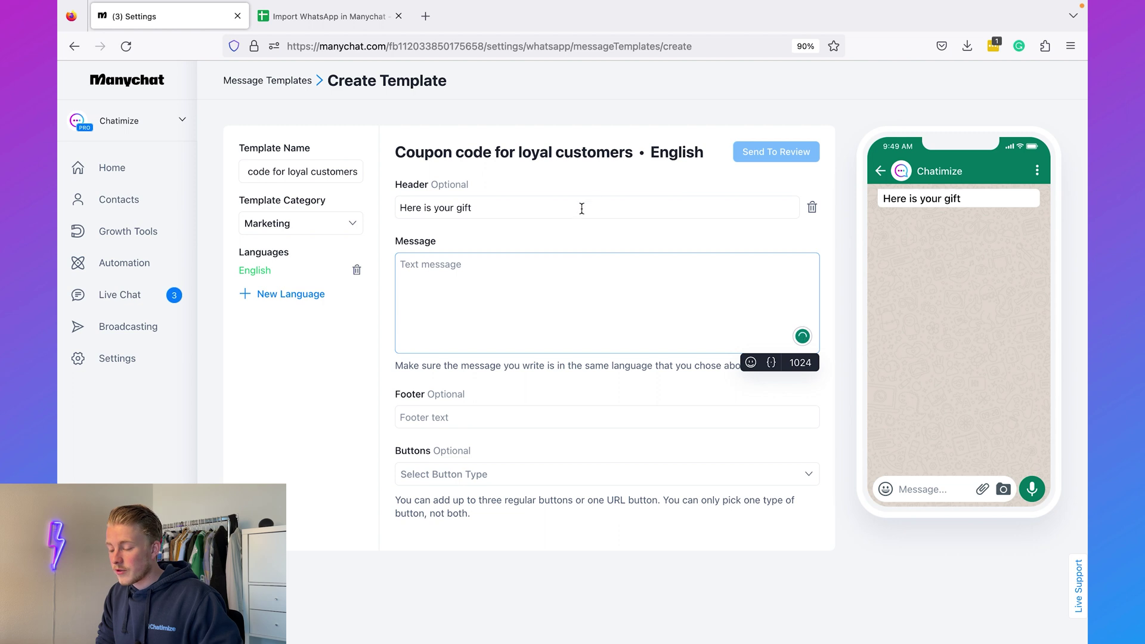
pyautogui.moveTo(883, 199); pyautogui.dragTo(996, 199)
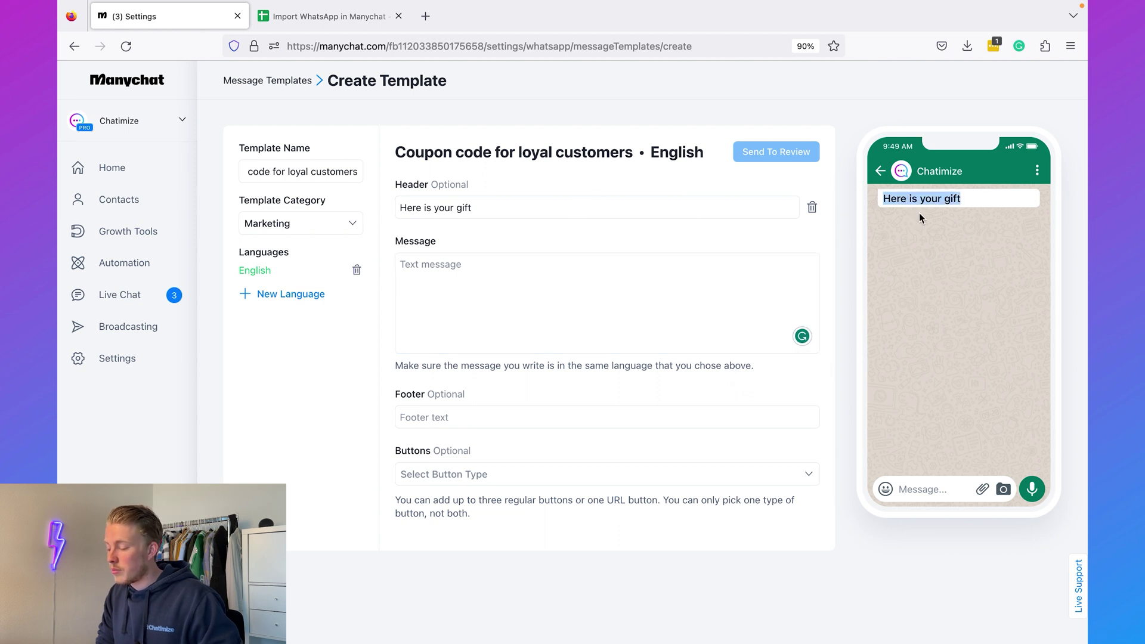
pyautogui.click(936, 204)
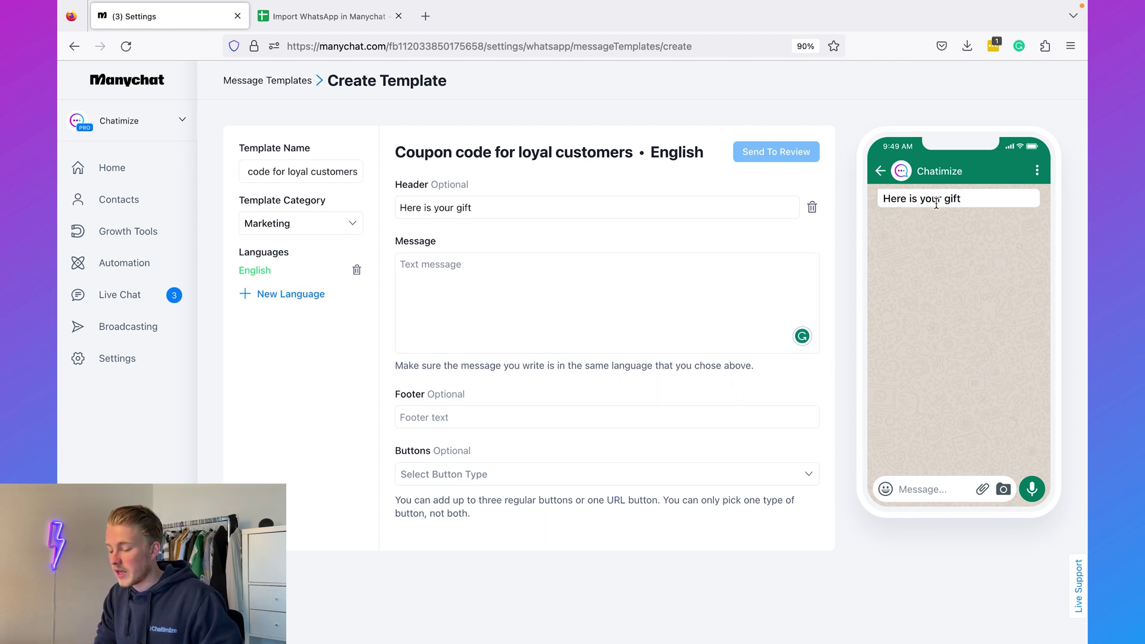
# - Write a message thanking {{first_name}} for being a loyal customer of Company X and offering an exclusive coupon code for 50% off the next order
pyautogui.click(662, 278)
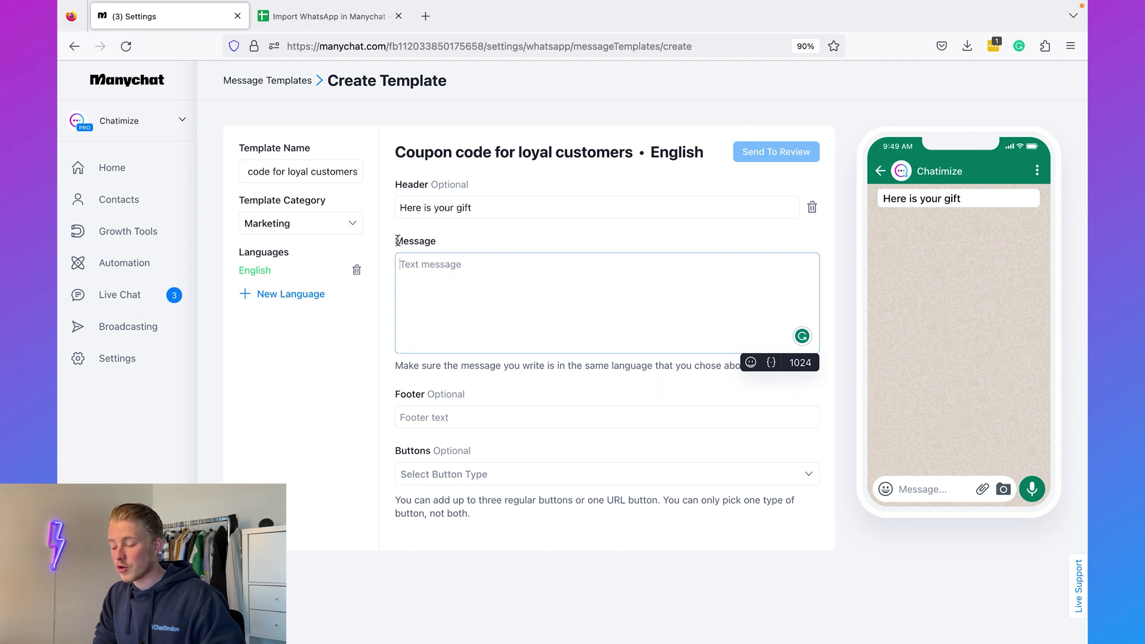
pyautogui.moveTo(398, 240); pyautogui.dragTo(496, 245)
pyautogui.click(500, 246)
pyautogui.click(516, 278)
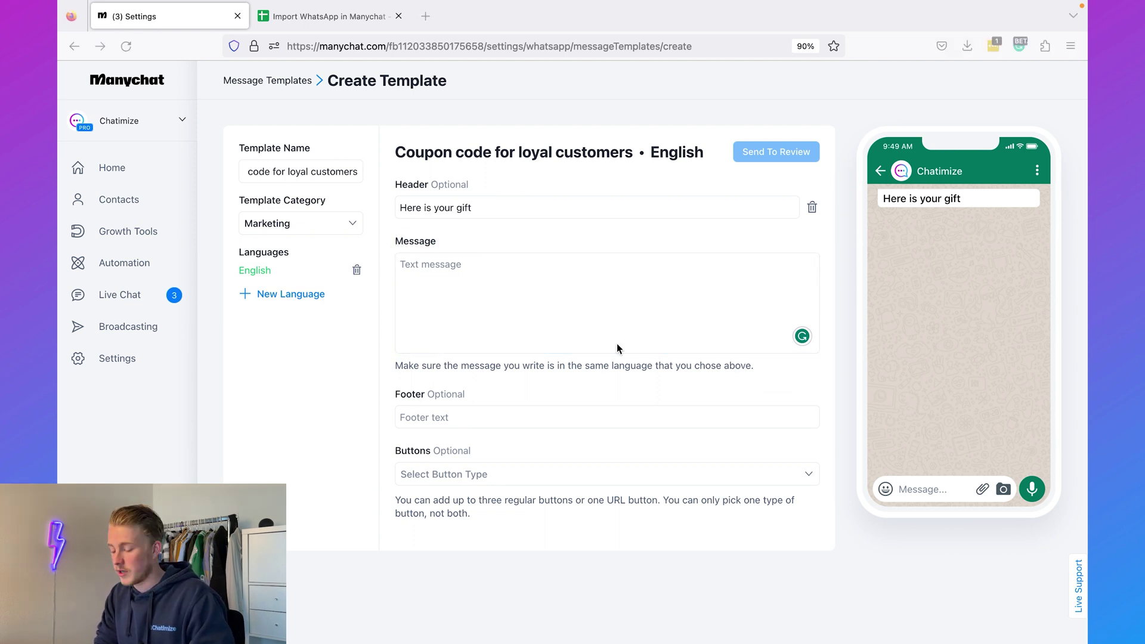
pyautogui.click(488, 280)
pyautogui.write('Thanks you for being a loyal customers of Company X, {{first_name}}! As a gift, we want to give you an exclusive coupon code that gives you 50% off on your next order!')
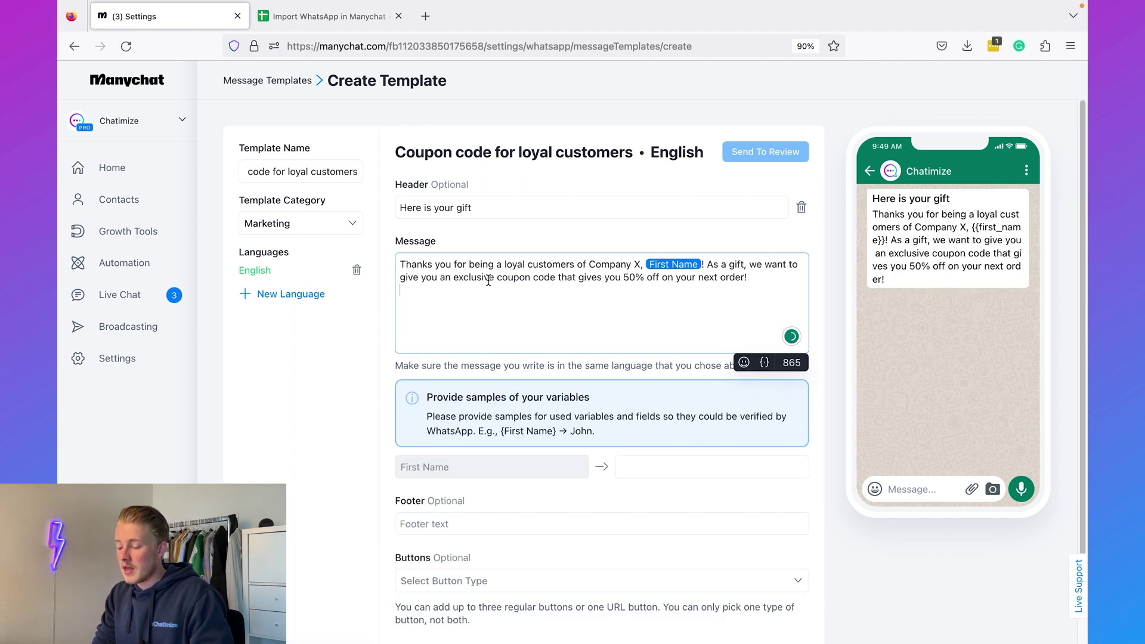
pyautogui.moveTo(540, 264)
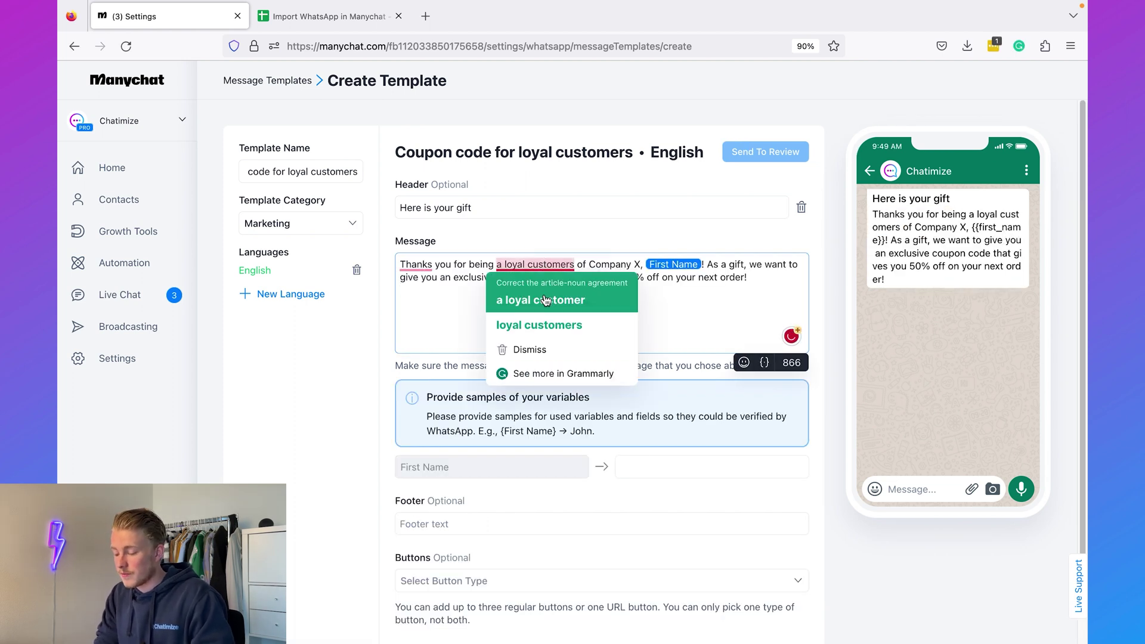
pyautogui.click(545, 295)
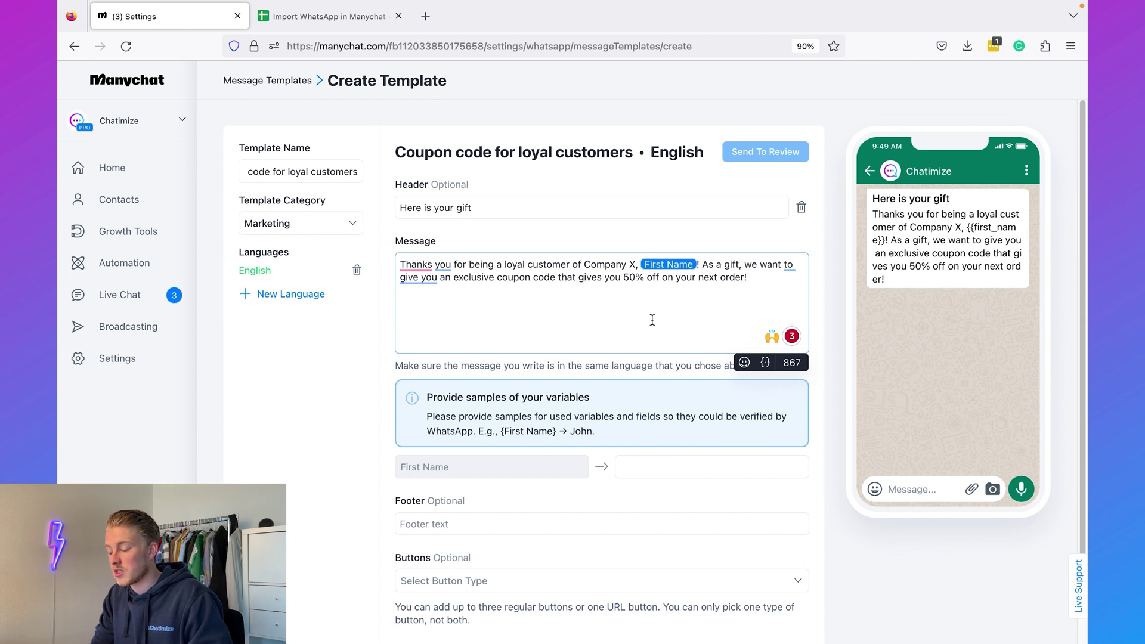
# - Provide a sample first name for the First Name variable used in the message
pyautogui.click(641, 463)
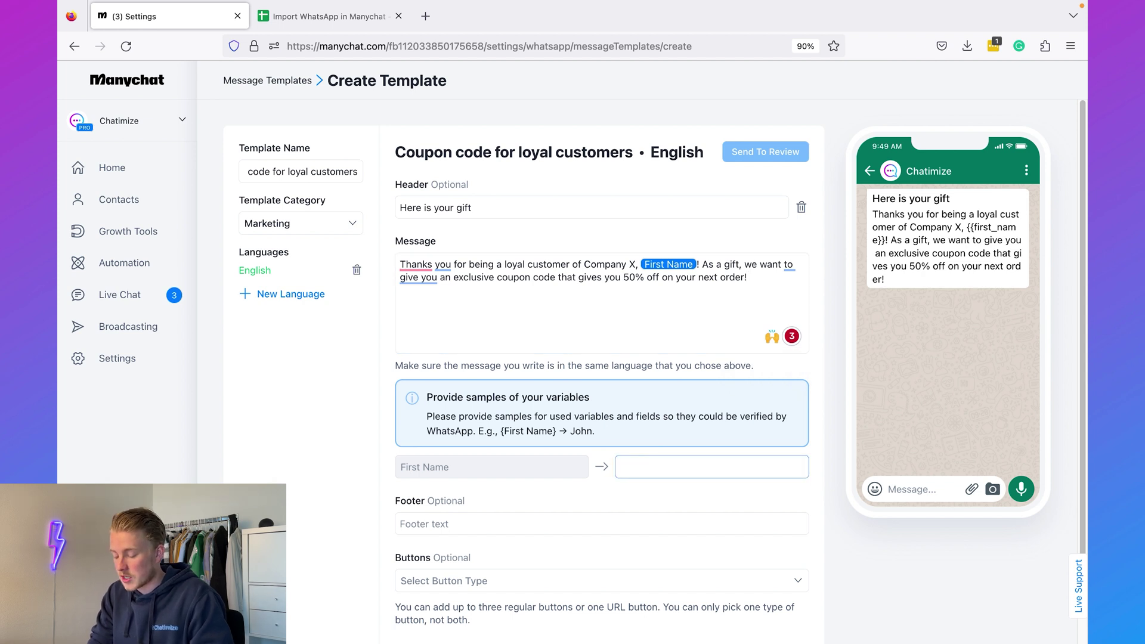
pyautogui.write('John')
pyautogui.click(600, 492)
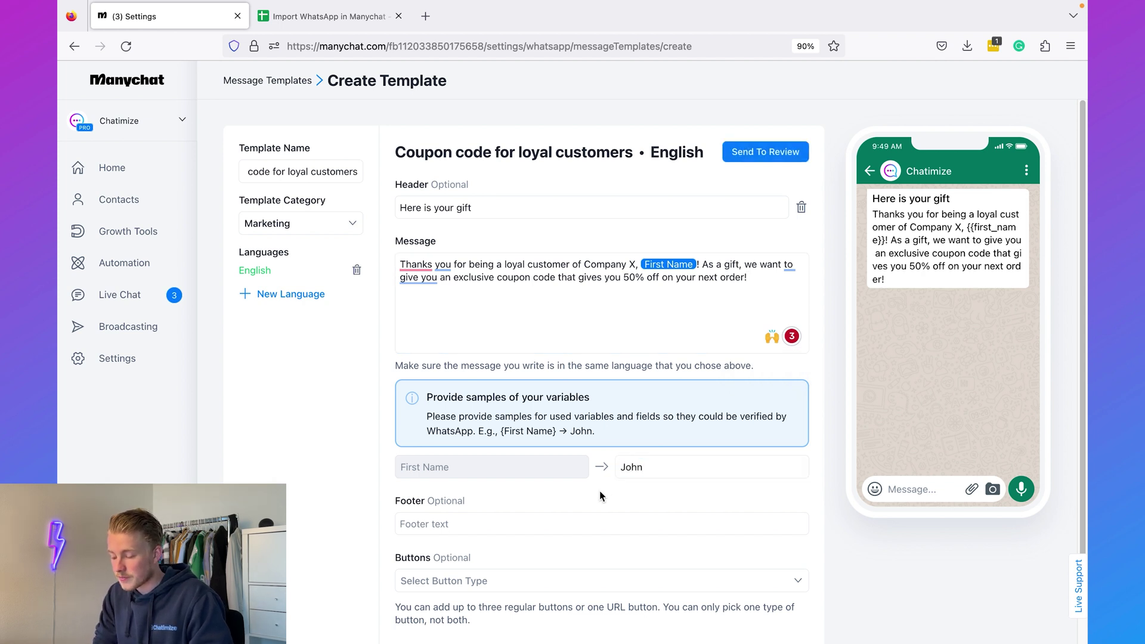
# - Try the footer text "Sent by Chatimize", view it in the phone preview and clear the footer again
pyautogui.scroll(-1, 560, 366)
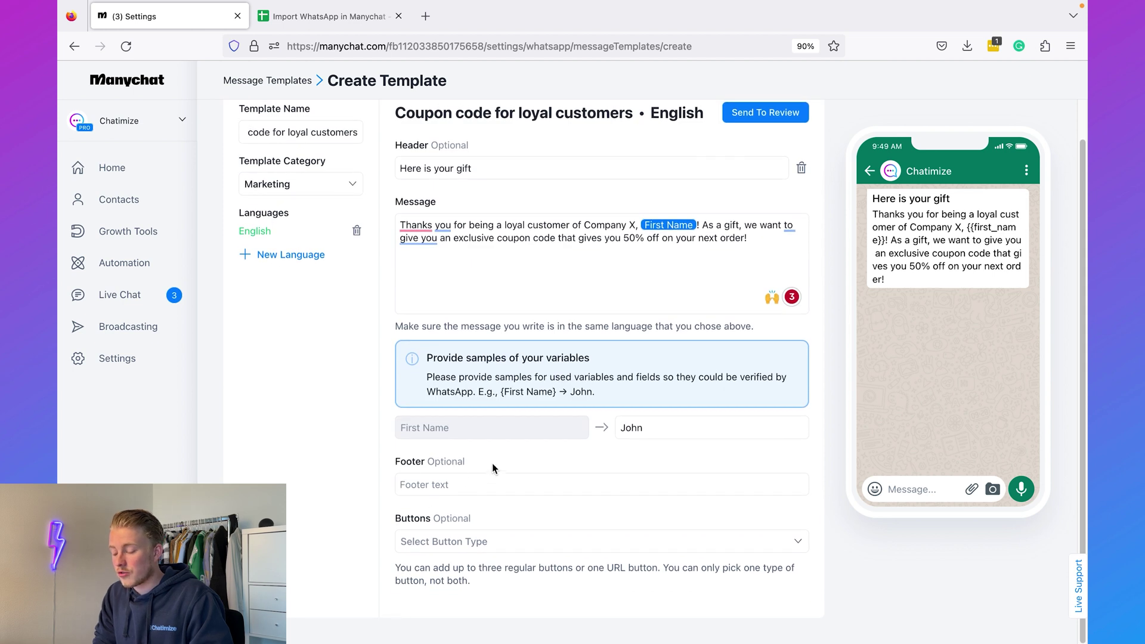
pyautogui.click(488, 483)
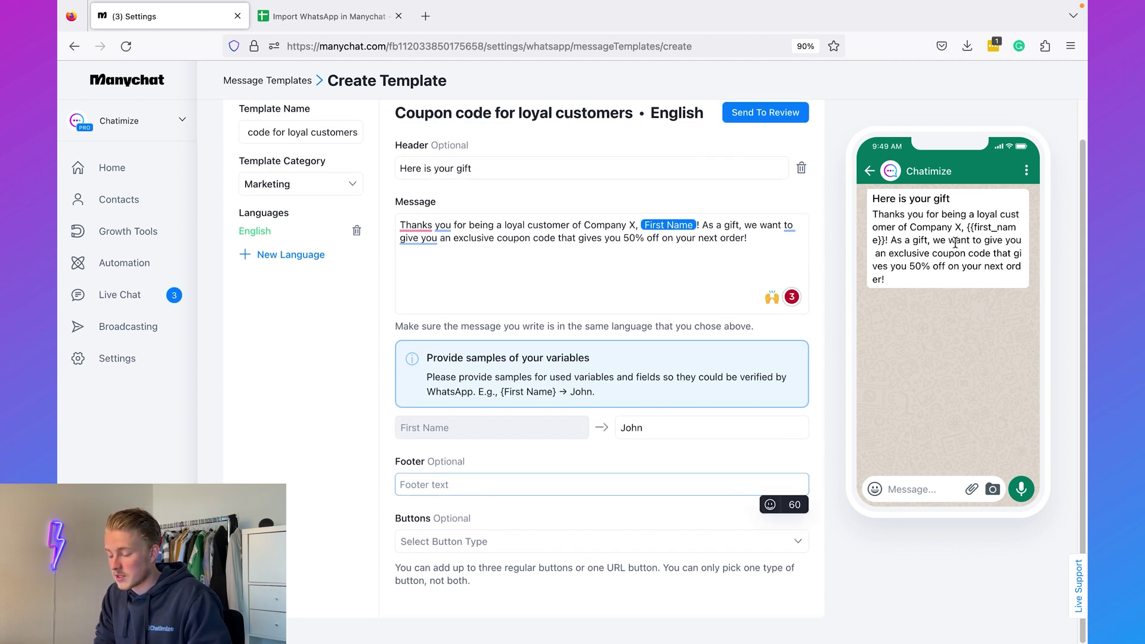
pyautogui.write('Sen')
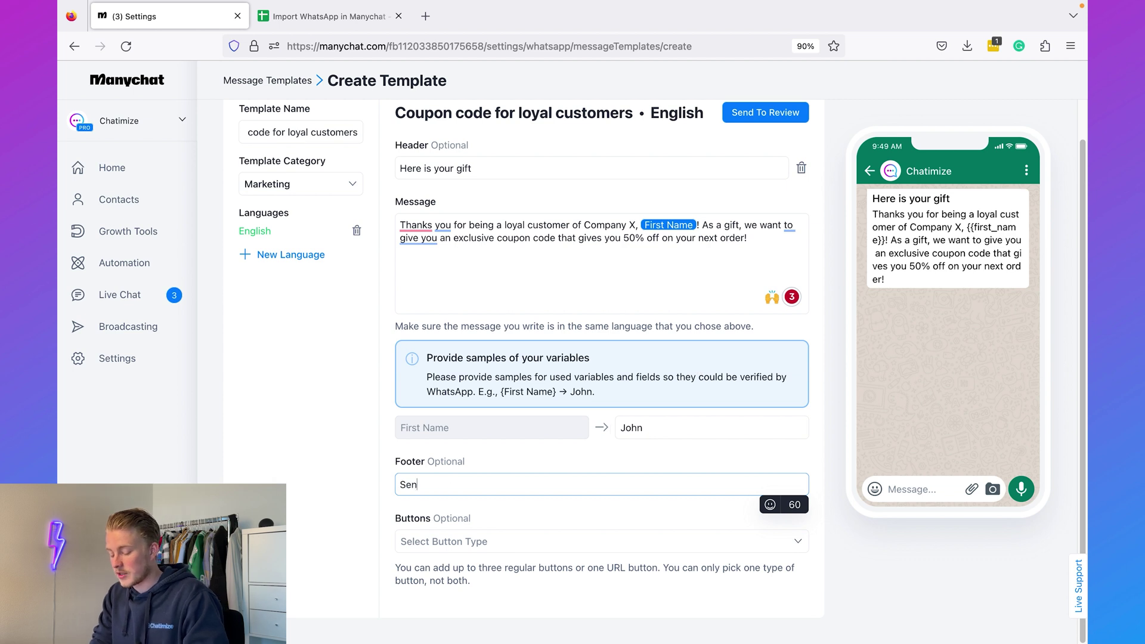
pyautogui.write('t by Chatimize')
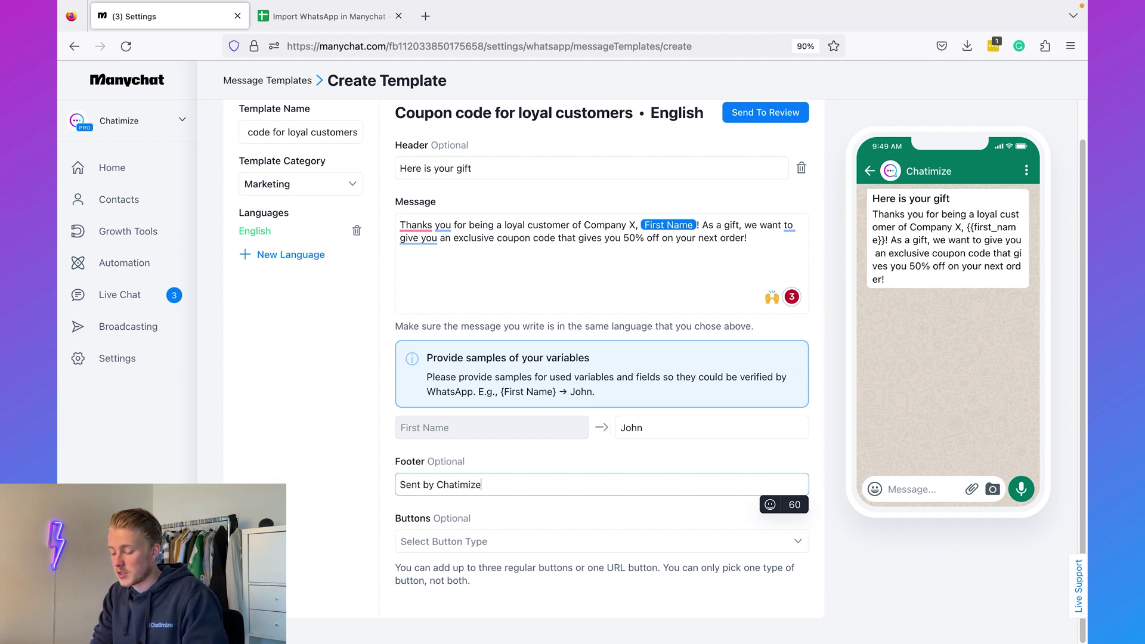
pyautogui.moveTo(872, 293); pyautogui.dragTo(977, 293)
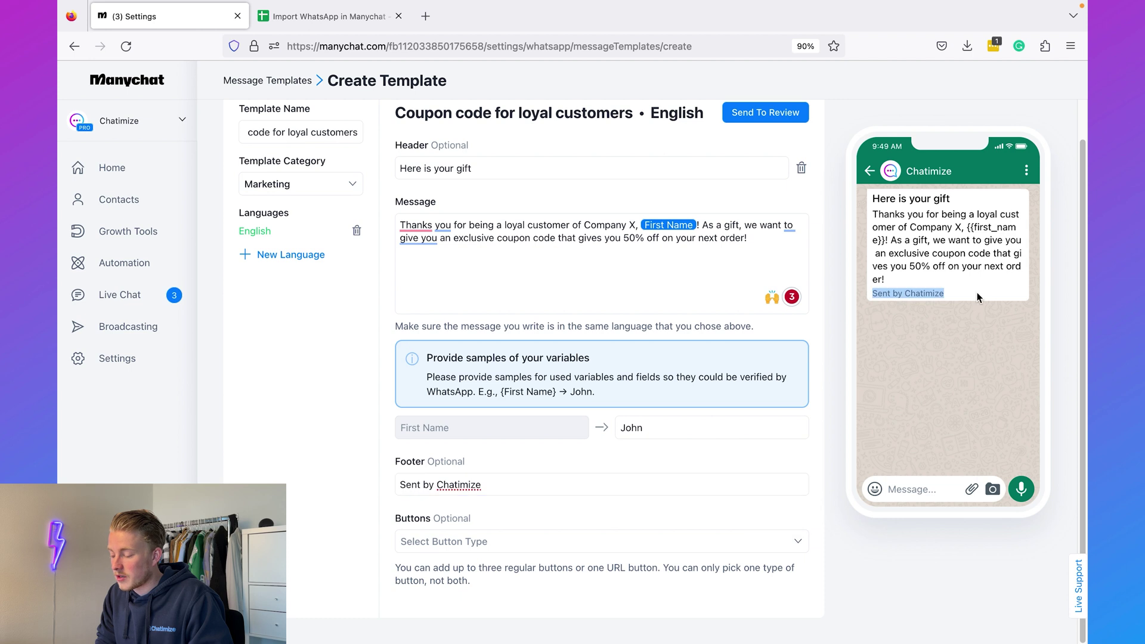
pyautogui.tripleClick(537, 487)
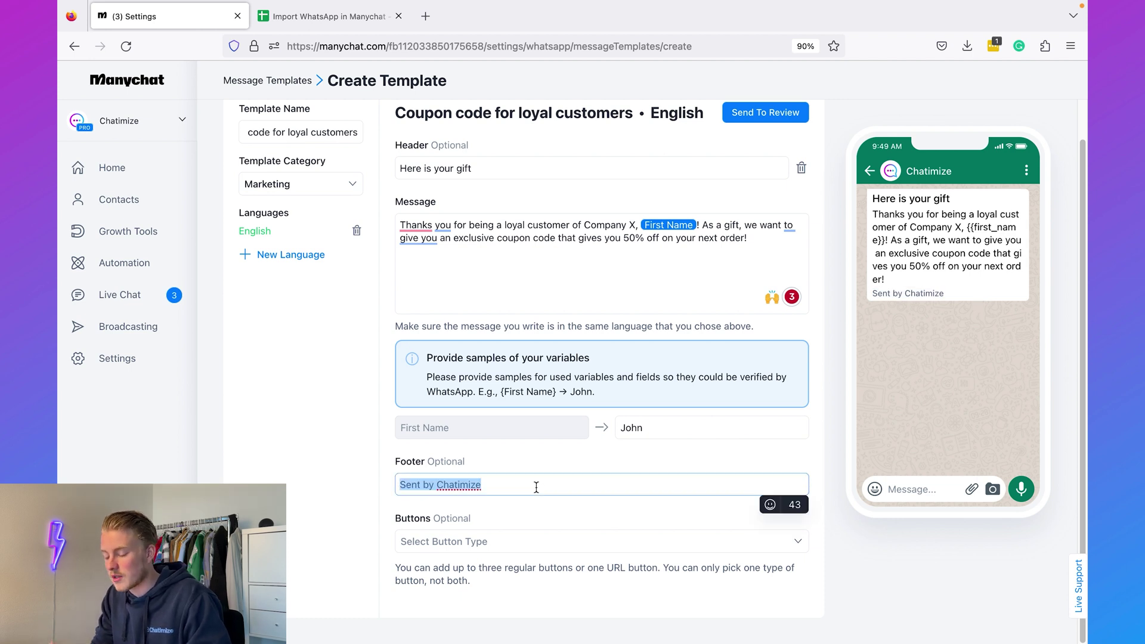
pyautogui.press('BackSpace')
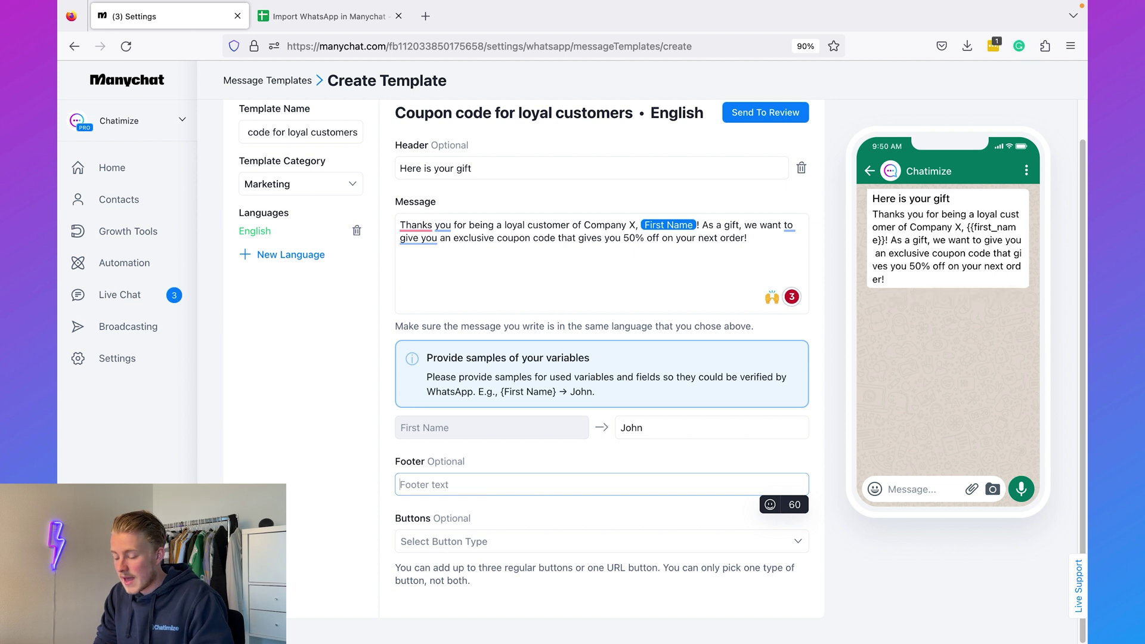
pyautogui.click(528, 456)
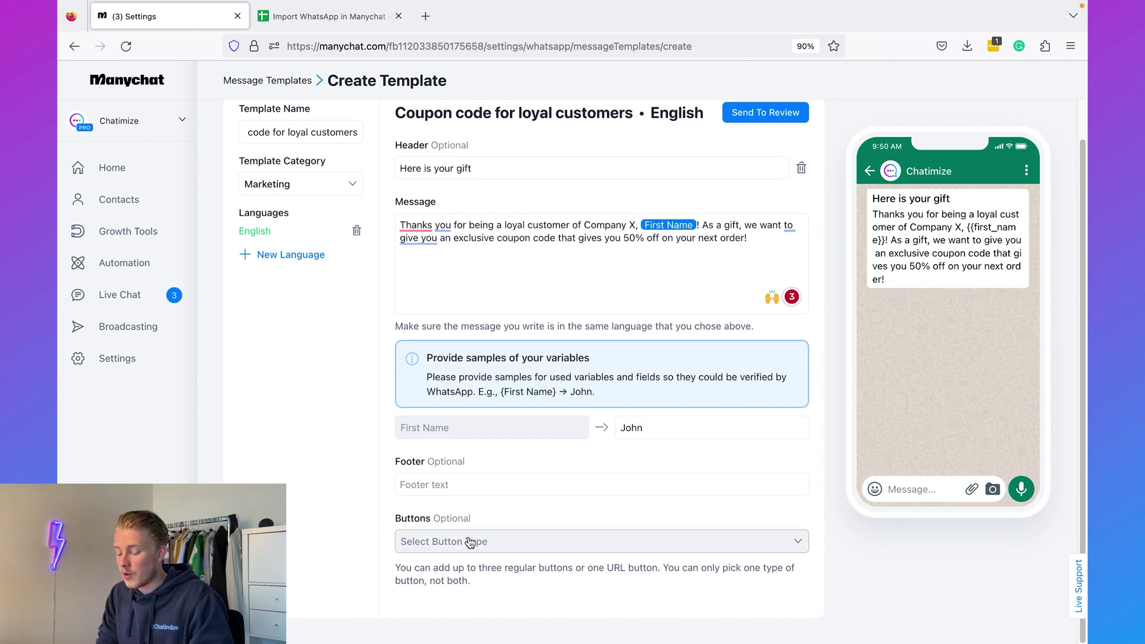
pyautogui.click(511, 543)
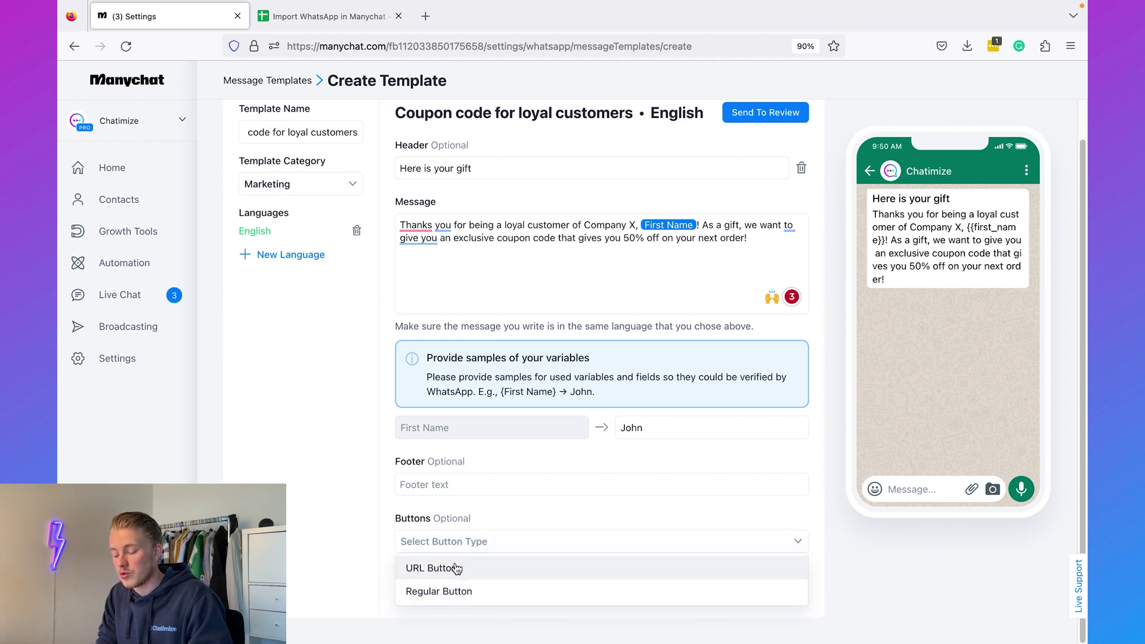
pyautogui.click(510, 516)
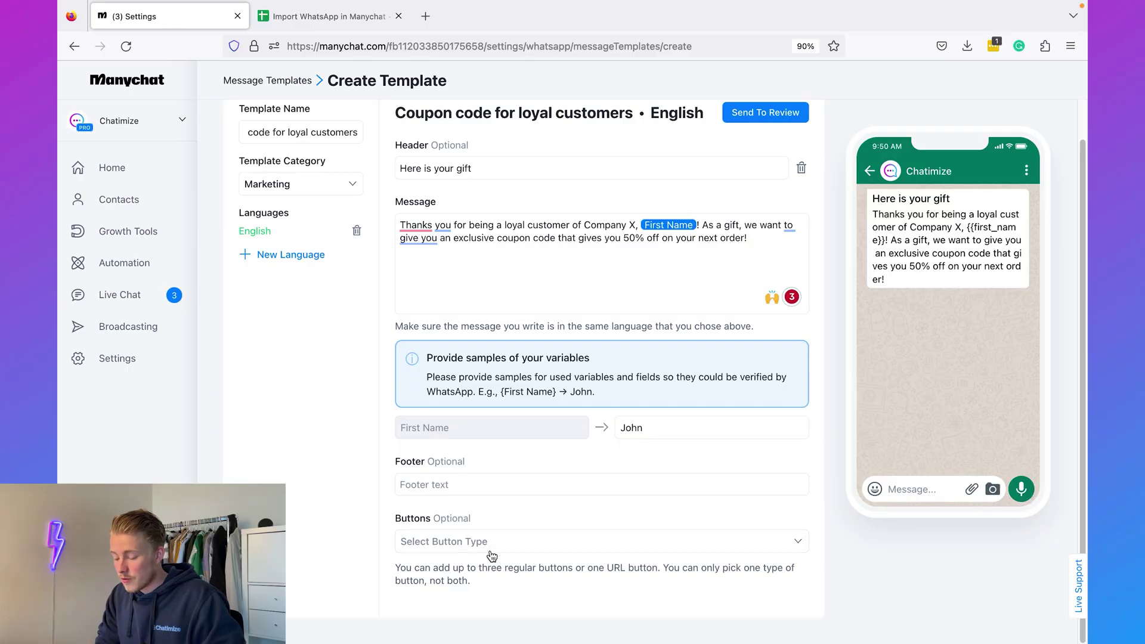
# - Add a regular button to the template with the text "Yes, Give Me Code"
pyautogui.click(490, 543)
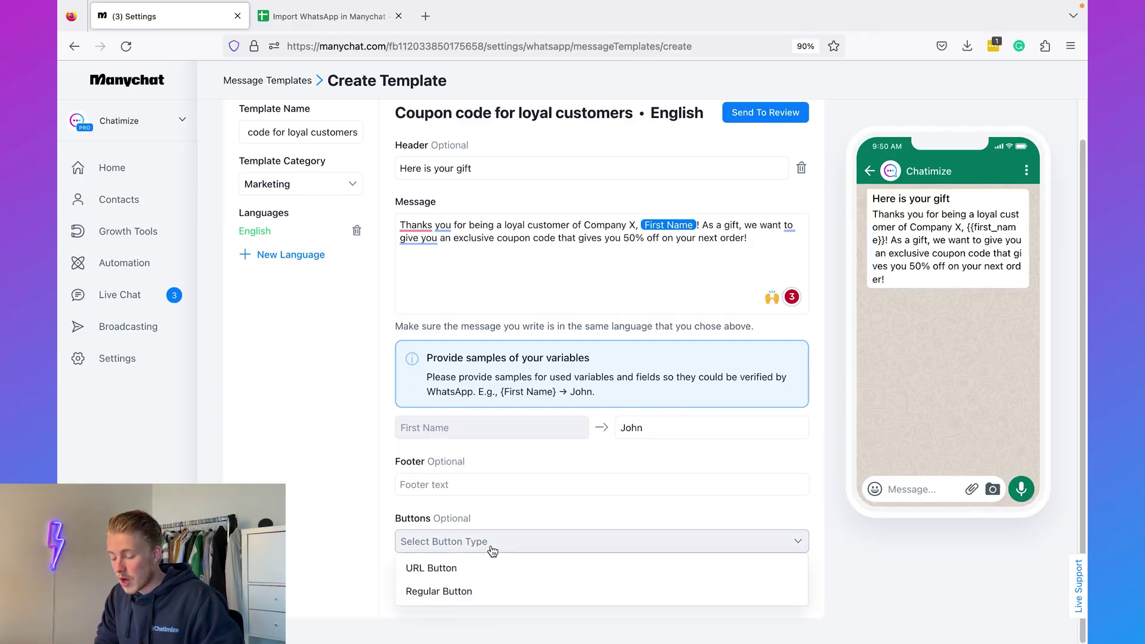
pyautogui.click(461, 591)
pyautogui.scroll(-2, 507, 549)
pyautogui.click(453, 541)
pyautogui.write('Yes, Give Me')
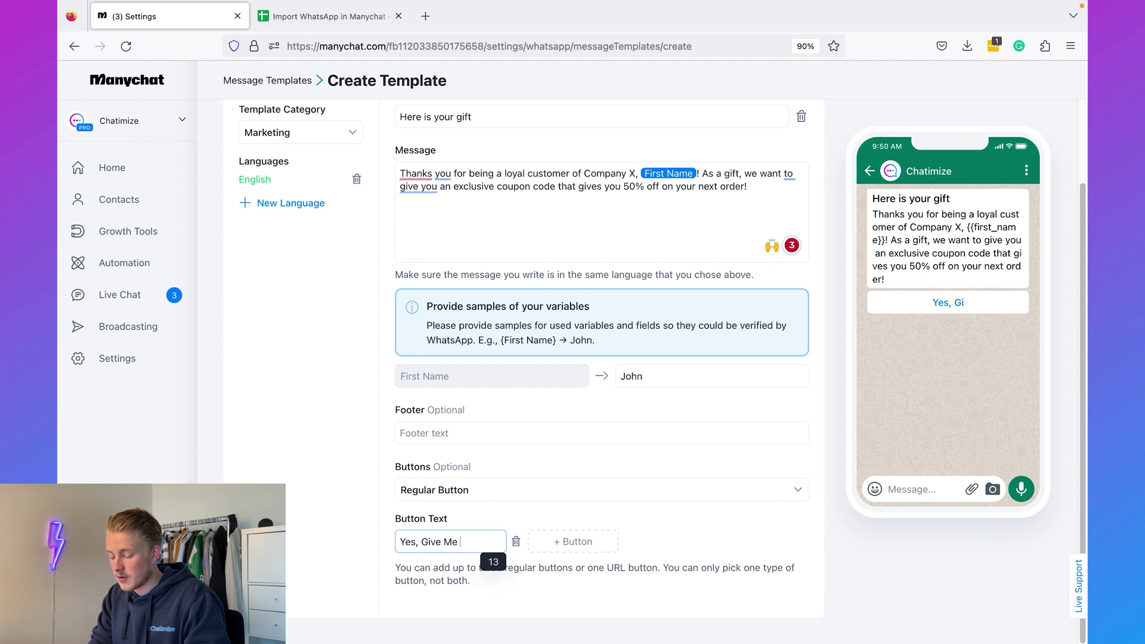
pyautogui.write(' the')
pyautogui.press('BackSpace')
pyautogui.press('BackSpace')
pyautogui.write('he Code')
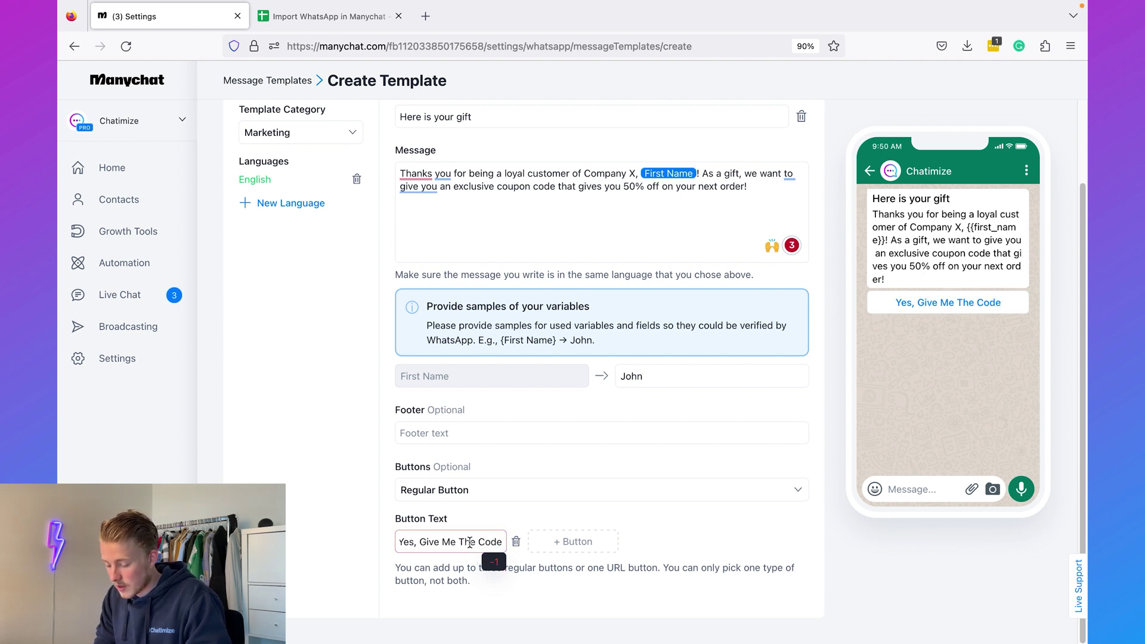
pyautogui.doubleClick(471, 543)
pyautogui.press('BackSpace')
# - Add a second regular button to the template with the text "No, Not Interested"
pyautogui.click(576, 543)
pyautogui.write('No, Not Interested')
pyautogui.click(775, 540)
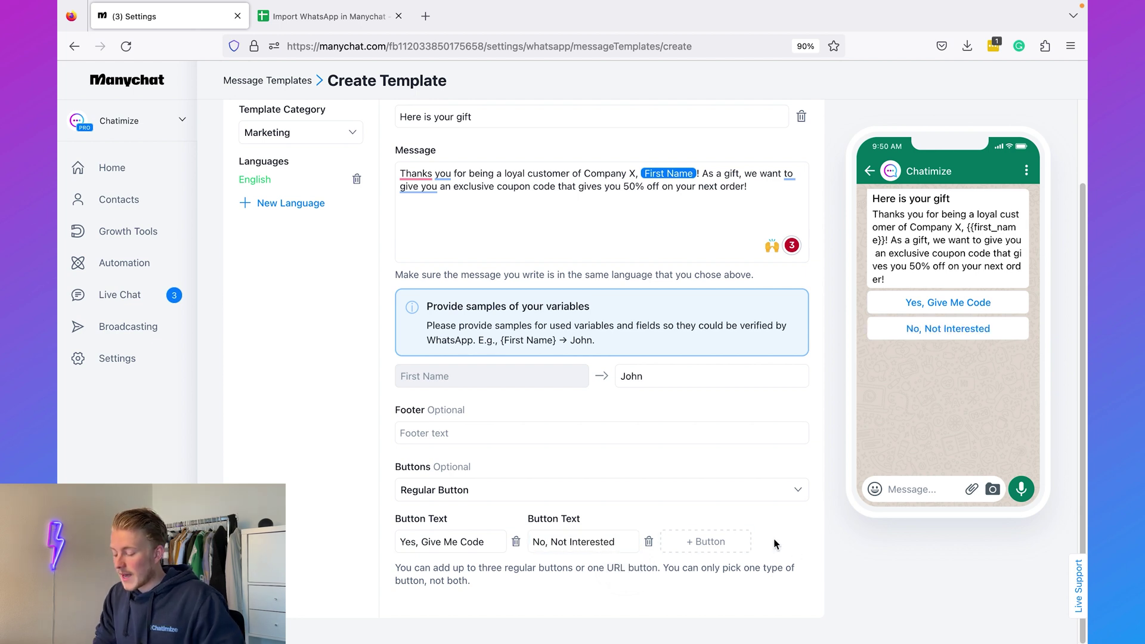
pyautogui.scroll(3, 774, 538)
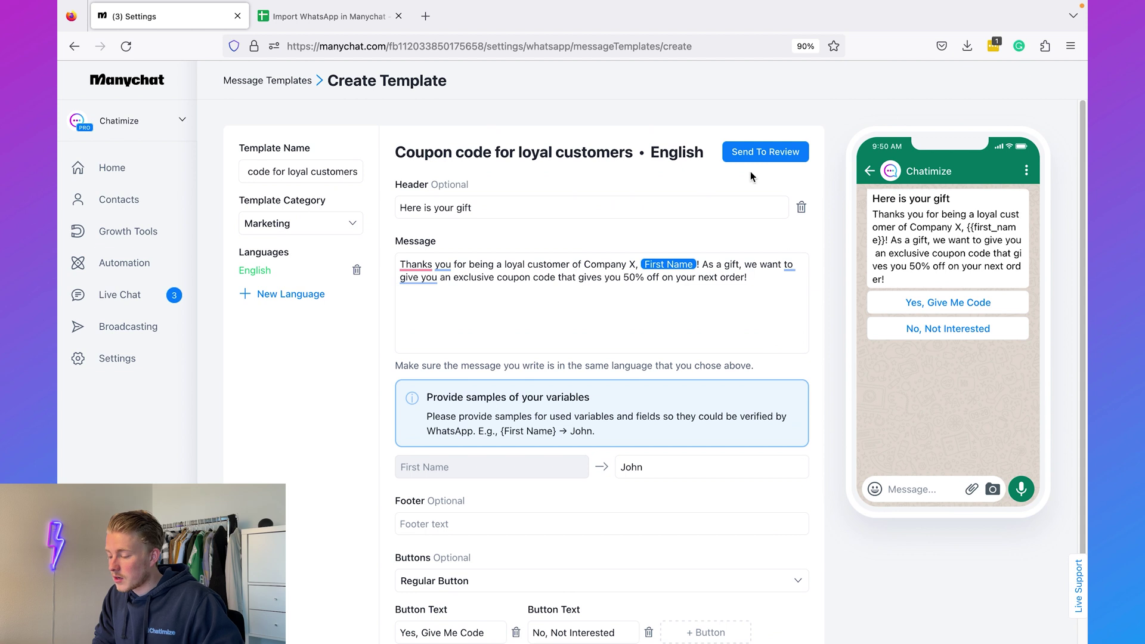